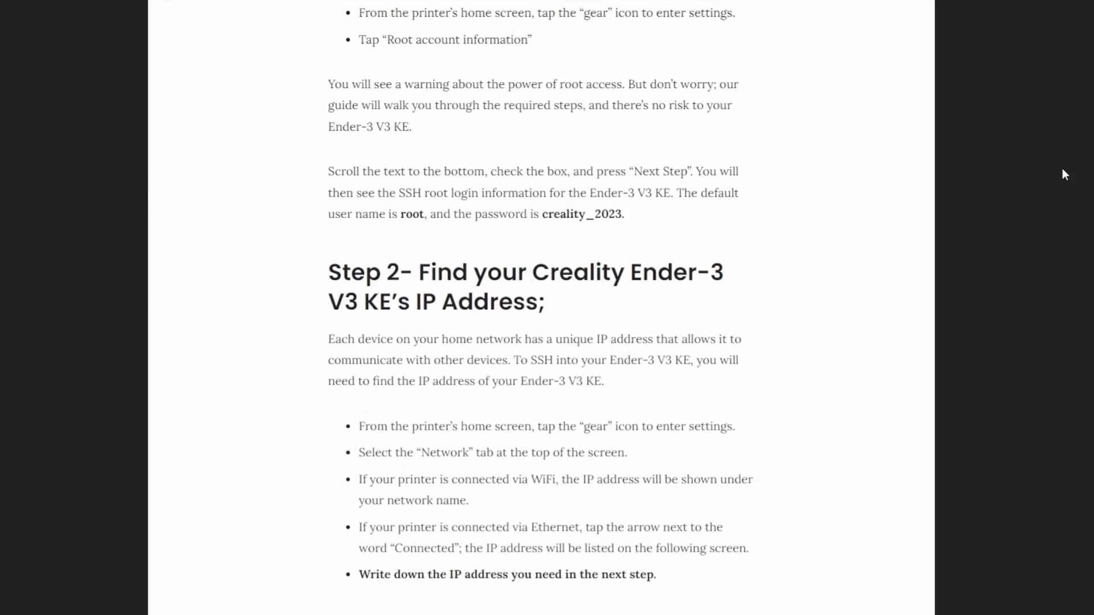
{"action": "scroll", "coordinate": [1065, 175], "scroll_direction": "down", "scroll_amount": 20}
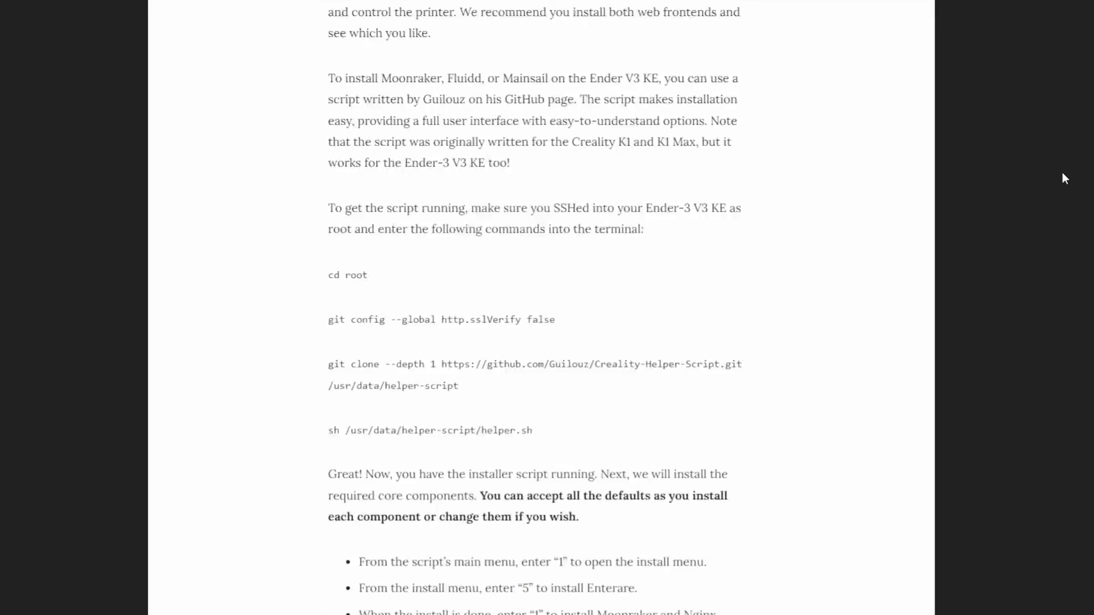
{"action": "scroll", "coordinate": [1061, 176], "scroll_direction": "down", "scroll_amount": 6}
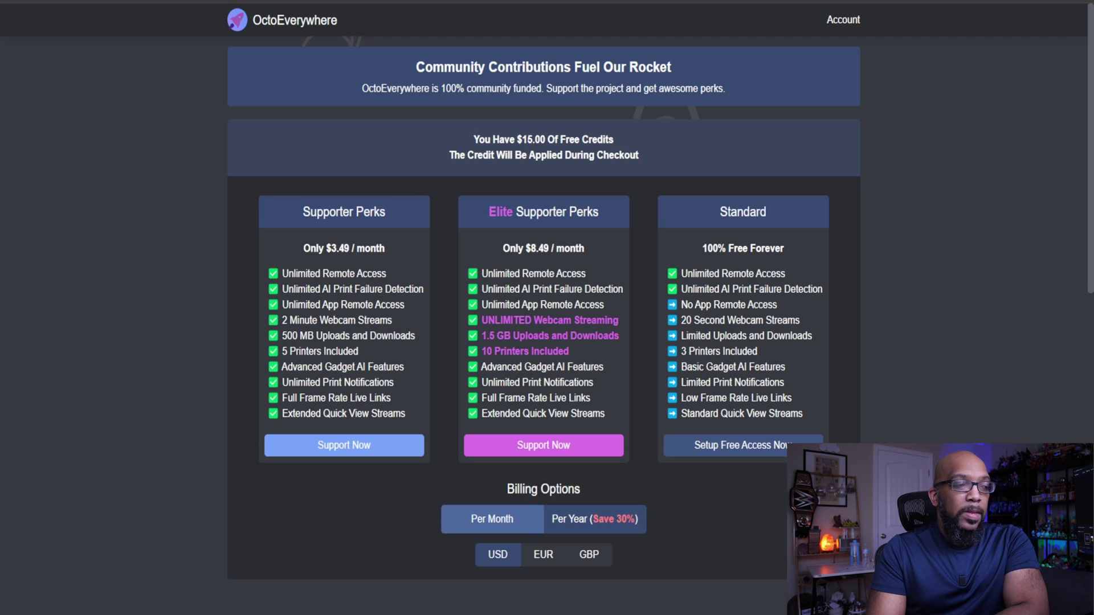
Switch the supporter plan prices to Per Month billing
{"action": "left_click", "coordinate": [508, 527]}
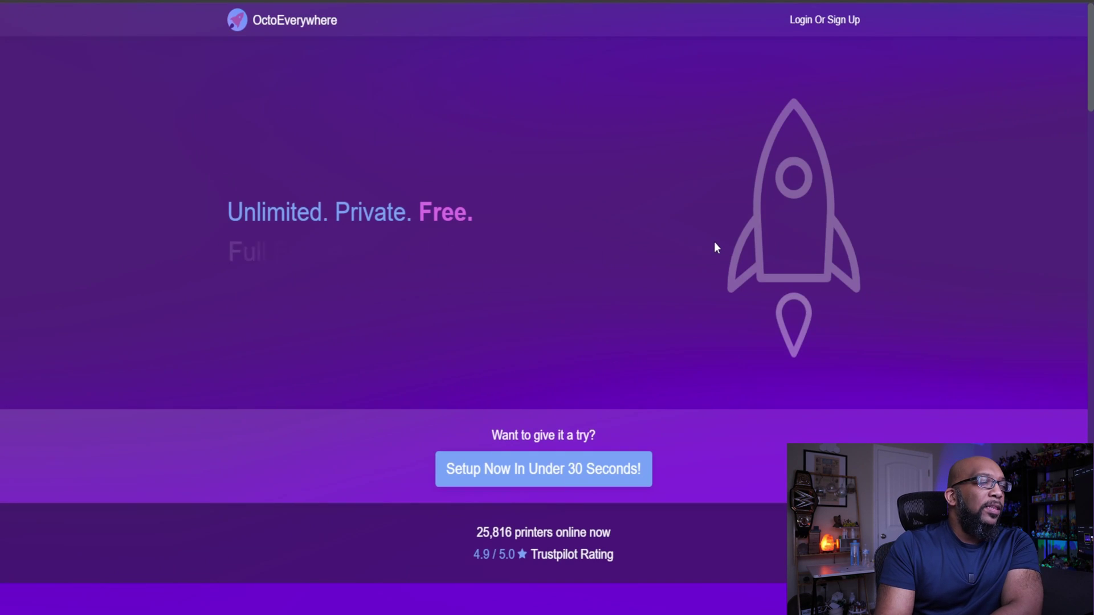
Scroll through the home page features, then bring up a printer's live Quick View status
{"action": "scroll", "coordinate": [715, 244], "scroll_direction": "down", "scroll_amount": 7}
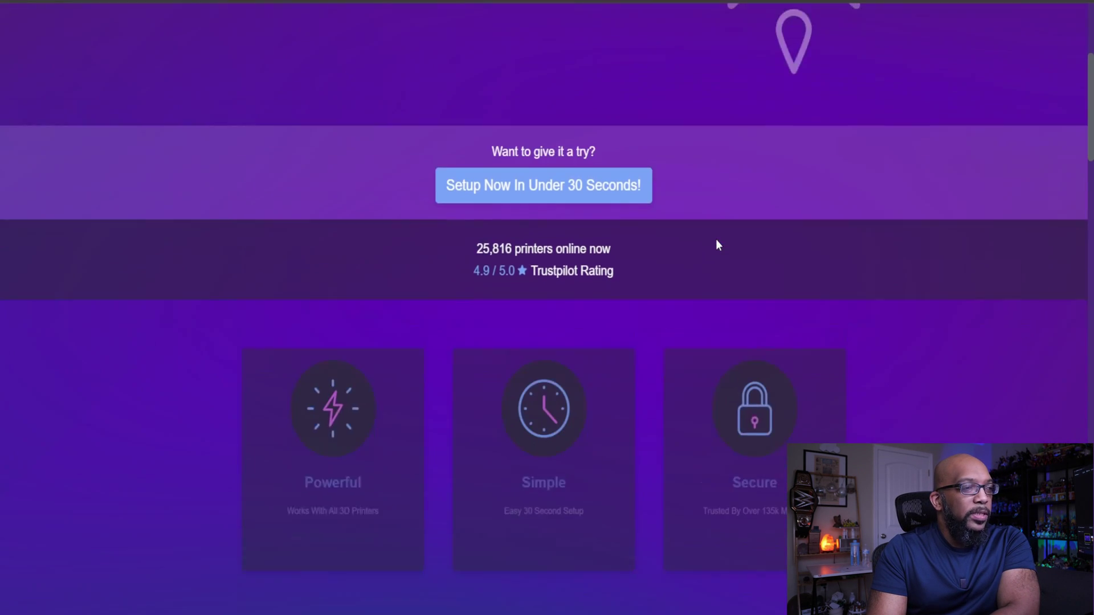
{"action": "scroll", "coordinate": [715, 239], "scroll_direction": "down", "scroll_amount": 6}
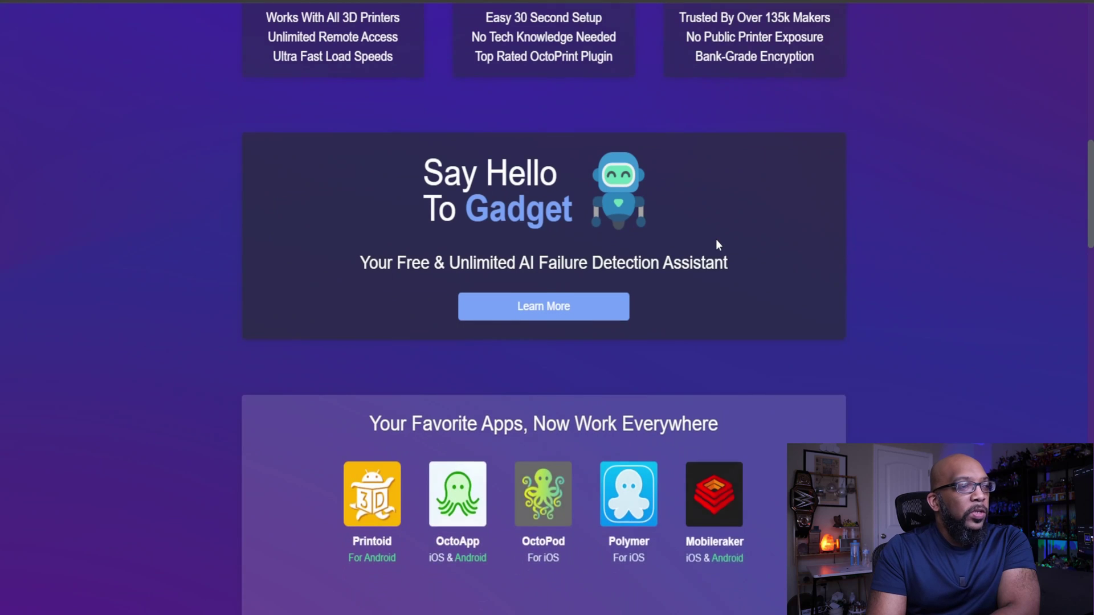
{"action": "scroll", "coordinate": [715, 238], "scroll_direction": "down", "scroll_amount": 1}
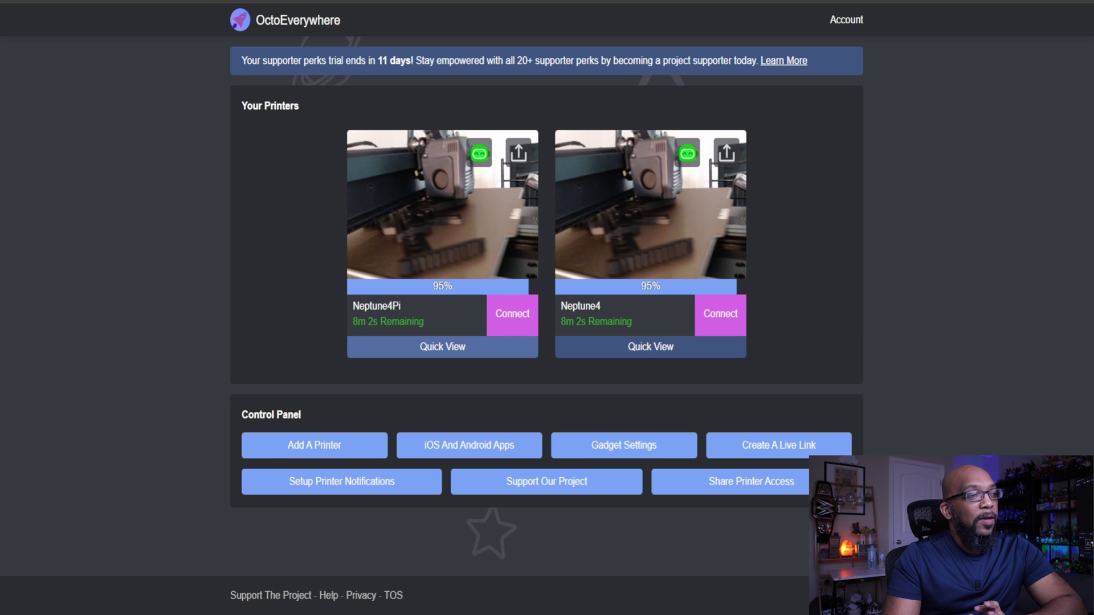
{"action": "left_click", "coordinate": [386, 351]}
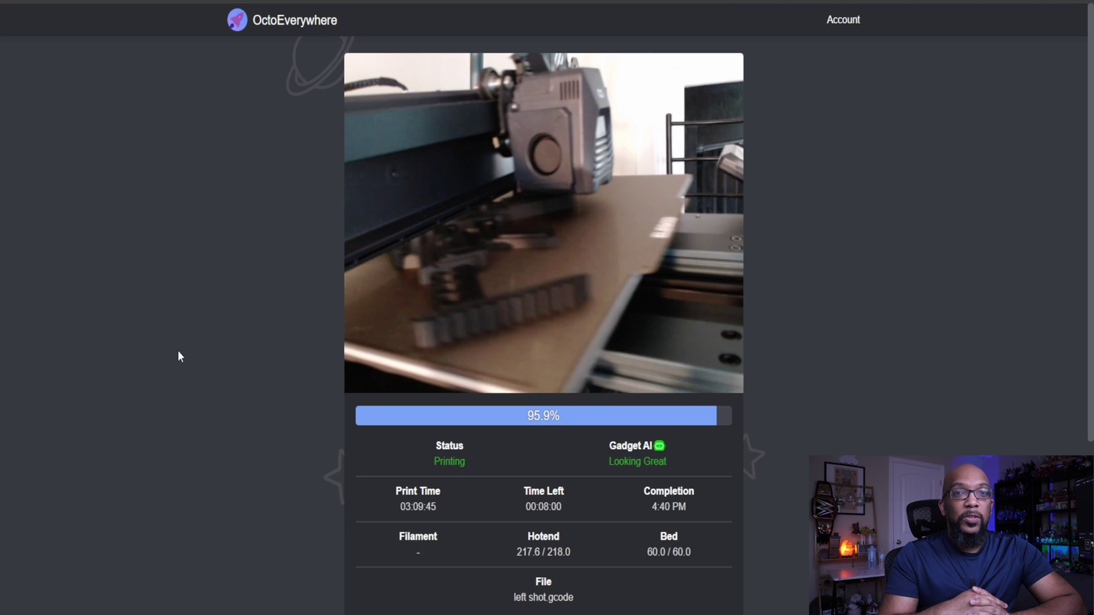
Review the print's live stats and Quick Actions, then go to its Klipper interface in Fluidd
{"action": "scroll", "coordinate": [552, 395], "scroll_direction": "down", "scroll_amount": 1}
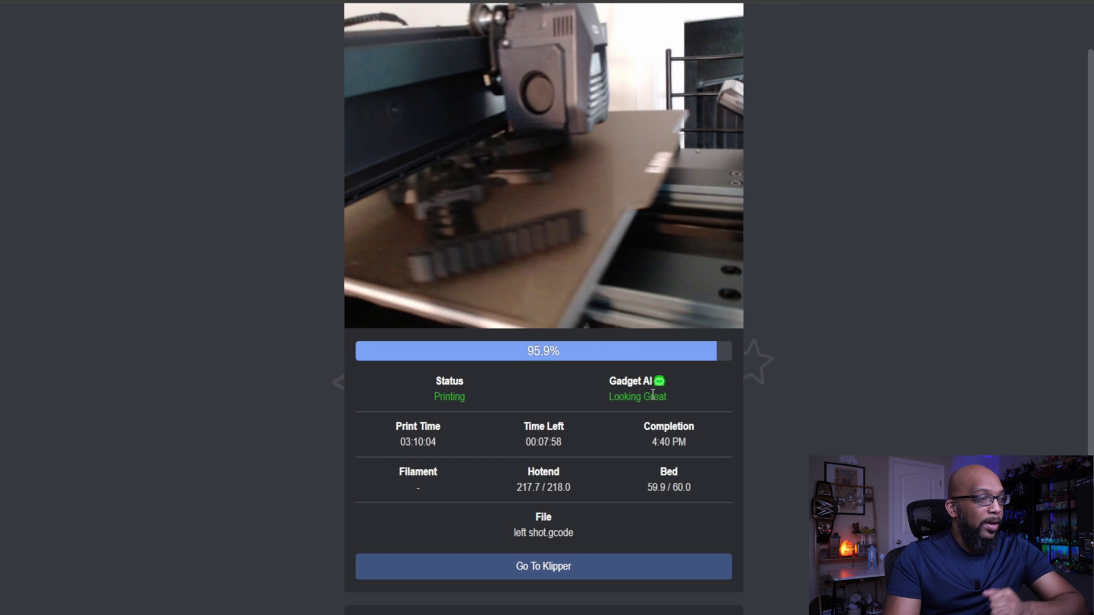
{"action": "scroll", "coordinate": [637, 404], "scroll_direction": "down", "scroll_amount": 1}
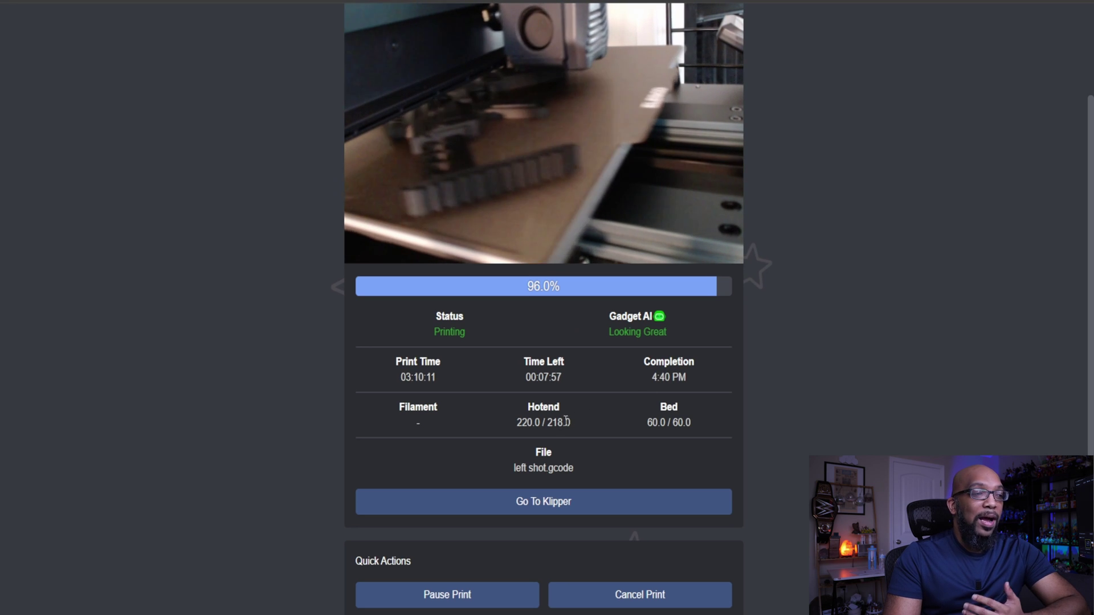
{"action": "scroll", "coordinate": [682, 410], "scroll_direction": "down", "scroll_amount": 1}
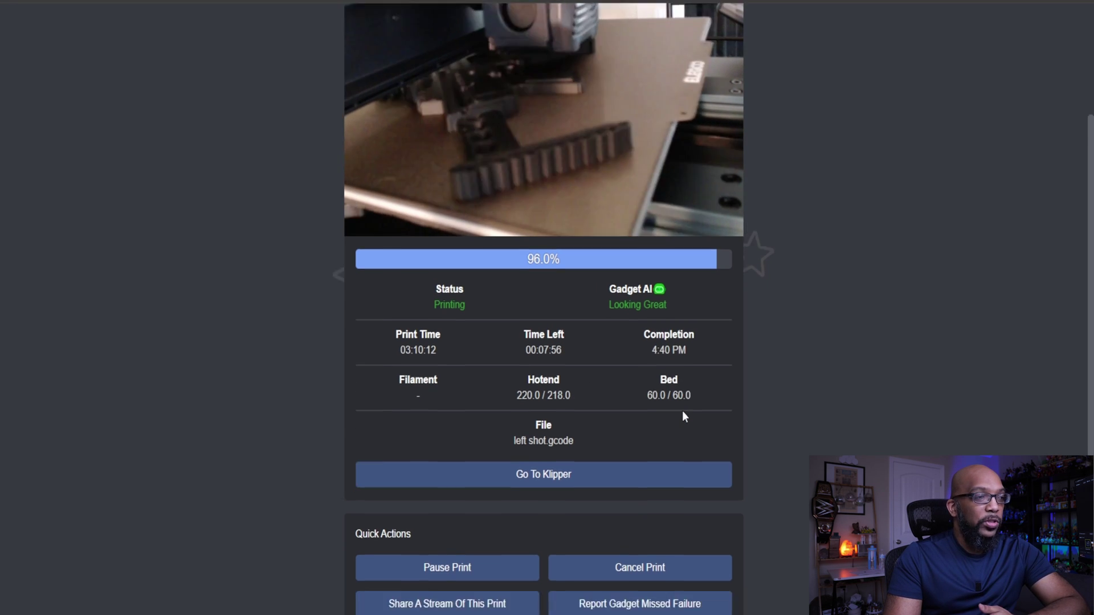
{"action": "scroll", "coordinate": [577, 426], "scroll_direction": "down", "scroll_amount": 1}
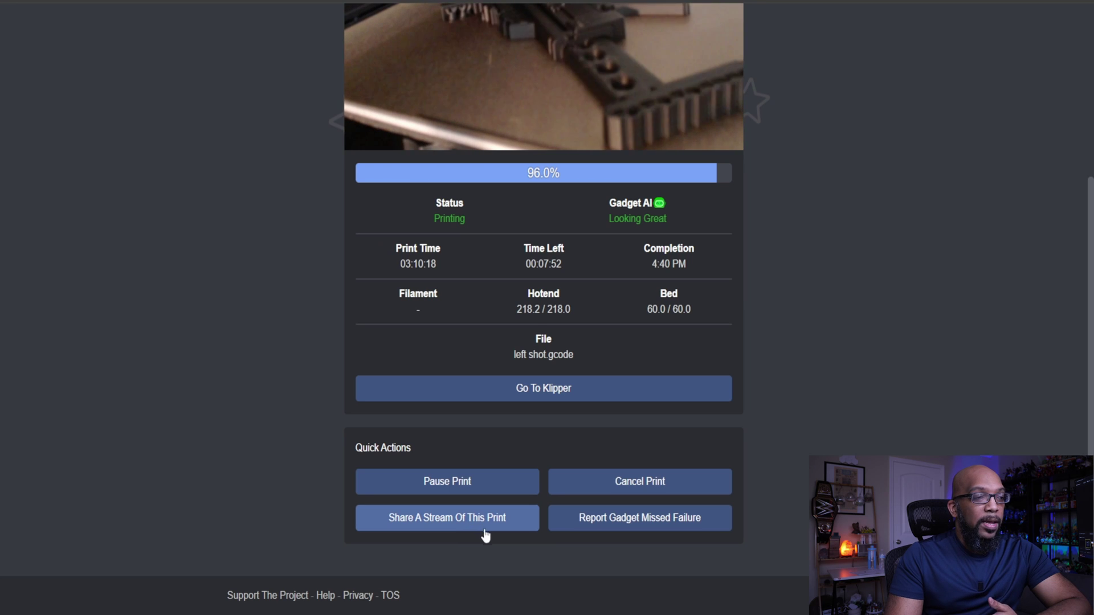
{"action": "scroll", "coordinate": [455, 541], "scroll_direction": "up", "scroll_amount": 2}
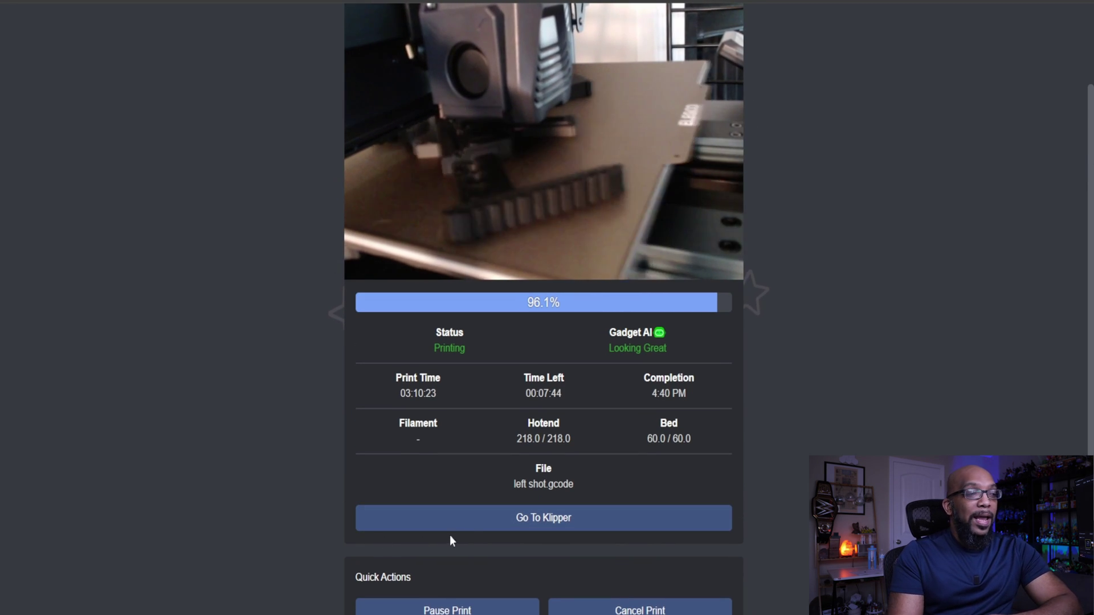
{"action": "left_click", "coordinate": [512, 520]}
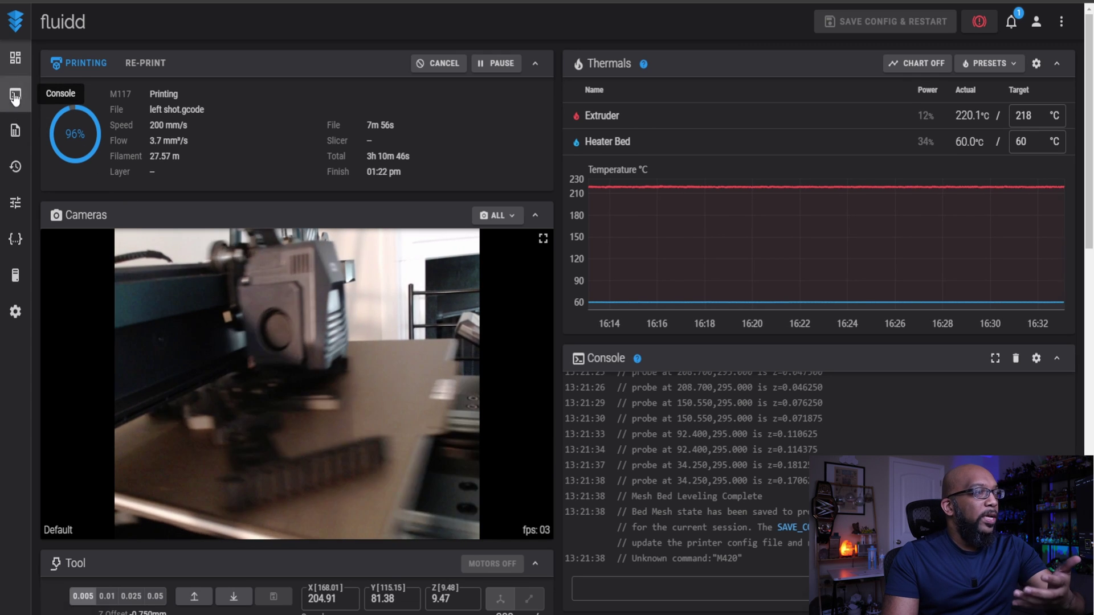
View Fluidd's Console log, Jobs files and Tune bed mesh, rotating the 3D mesh plot slightly
{"action": "left_click", "coordinate": [16, 97]}
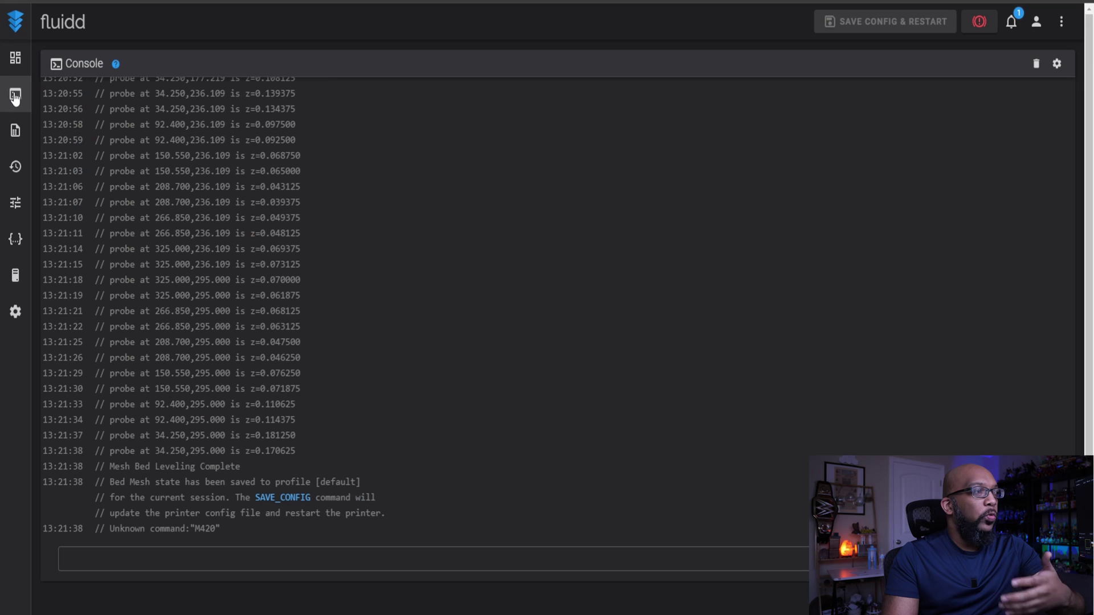
{"action": "left_click", "coordinate": [16, 137]}
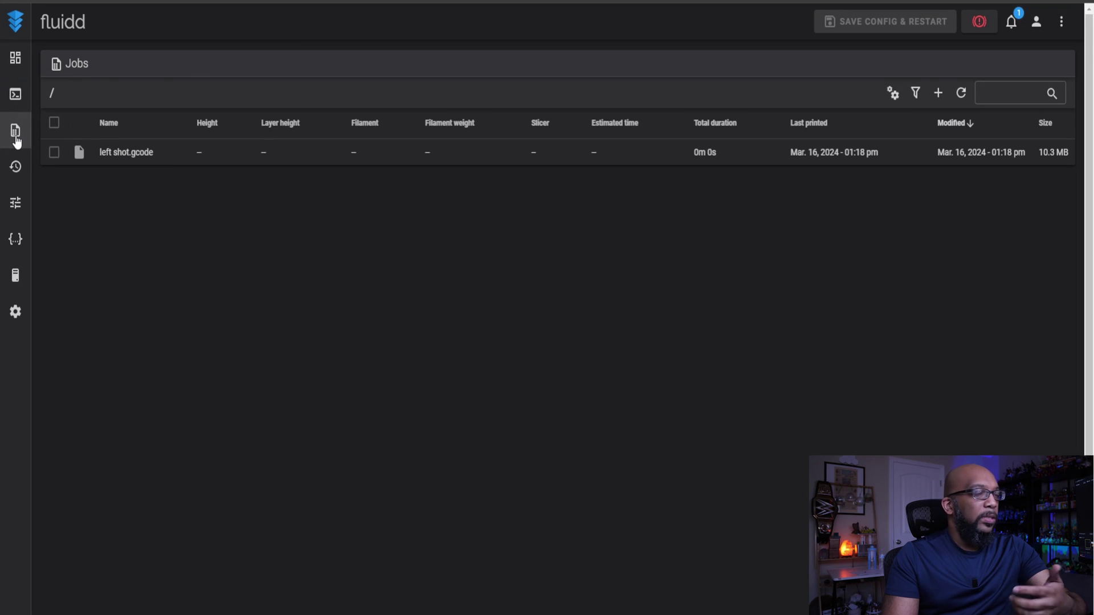
{"action": "left_click", "coordinate": [24, 206]}
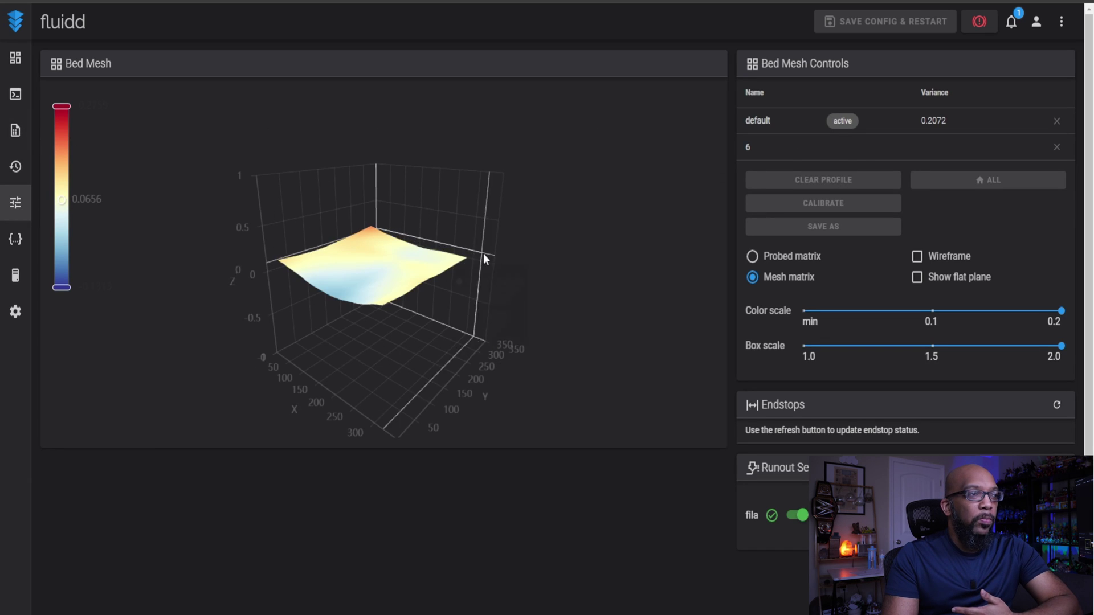
{"action": "mouse_move", "coordinate": [372, 290]}
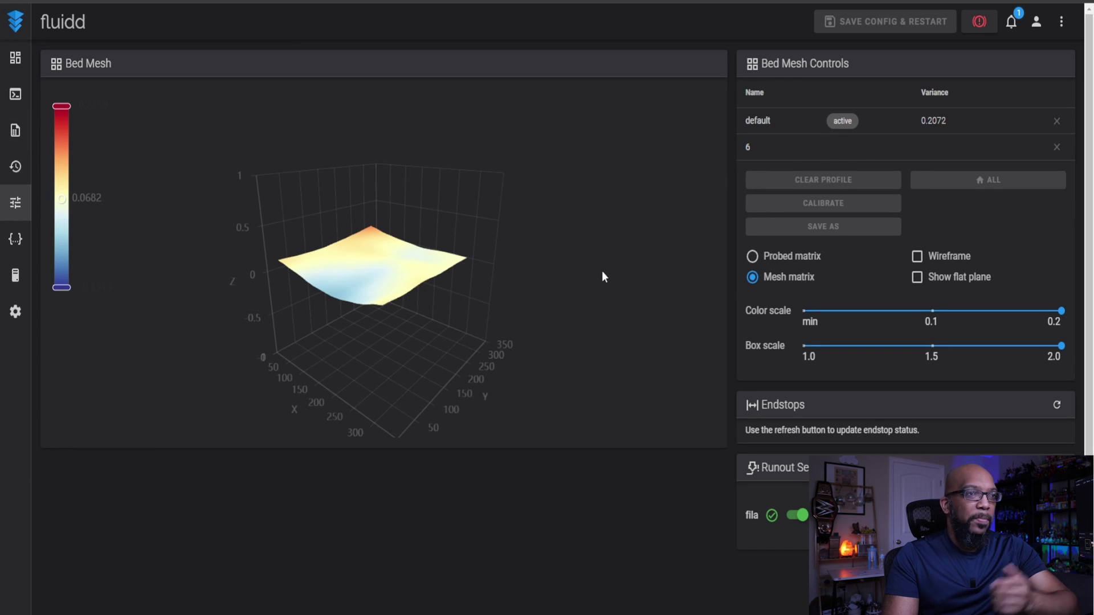
{"action": "left_click_drag", "start_coordinate": [606, 268], "coordinate": [632, 250]}
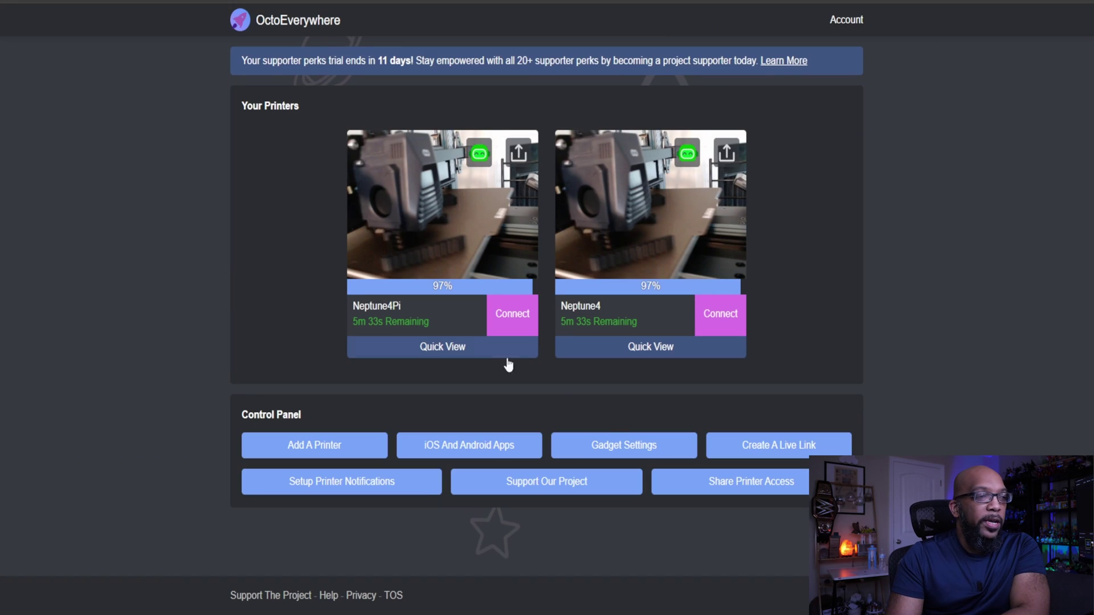
Move Gadget's confidence slider from Very Confident to Lowest, back to Standard, then start a Live Link
{"action": "left_click", "coordinate": [620, 445]}
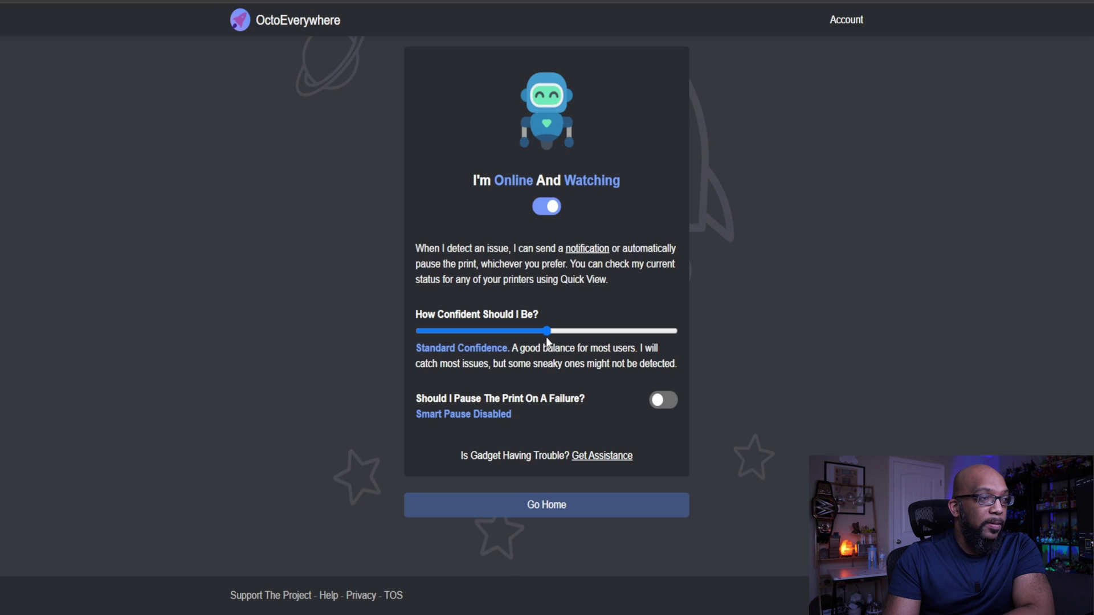
{"action": "left_click_drag", "start_coordinate": [546, 338], "coordinate": [592, 335]}
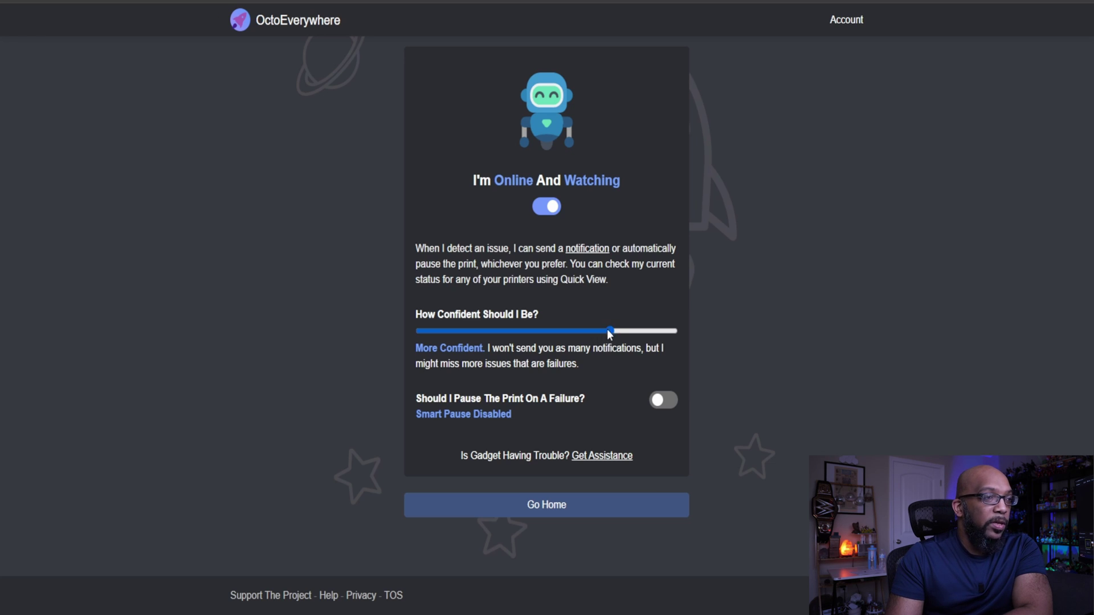
{"action": "left_click_drag", "start_coordinate": [607, 330], "coordinate": [679, 339]}
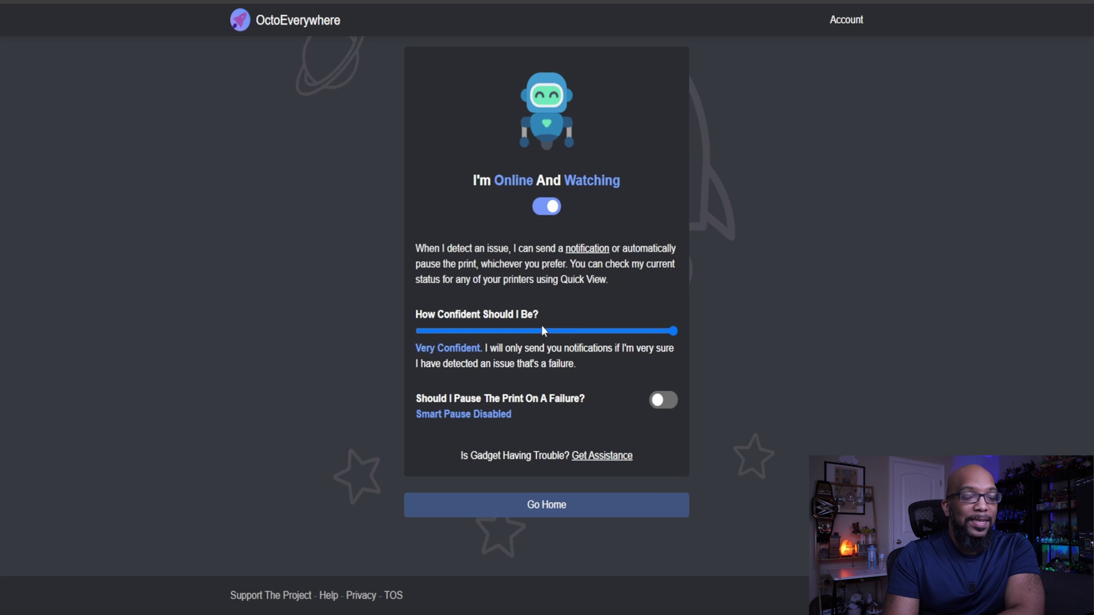
{"action": "left_click_drag", "start_coordinate": [541, 326], "coordinate": [414, 336]}
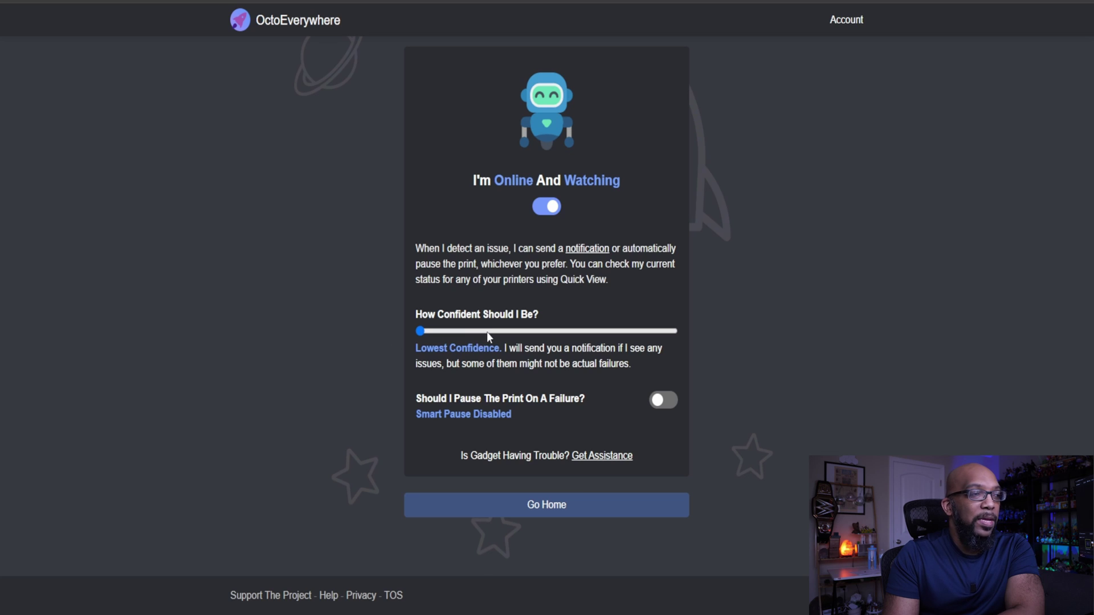
{"action": "left_click_drag", "start_coordinate": [512, 334], "coordinate": [541, 335]}
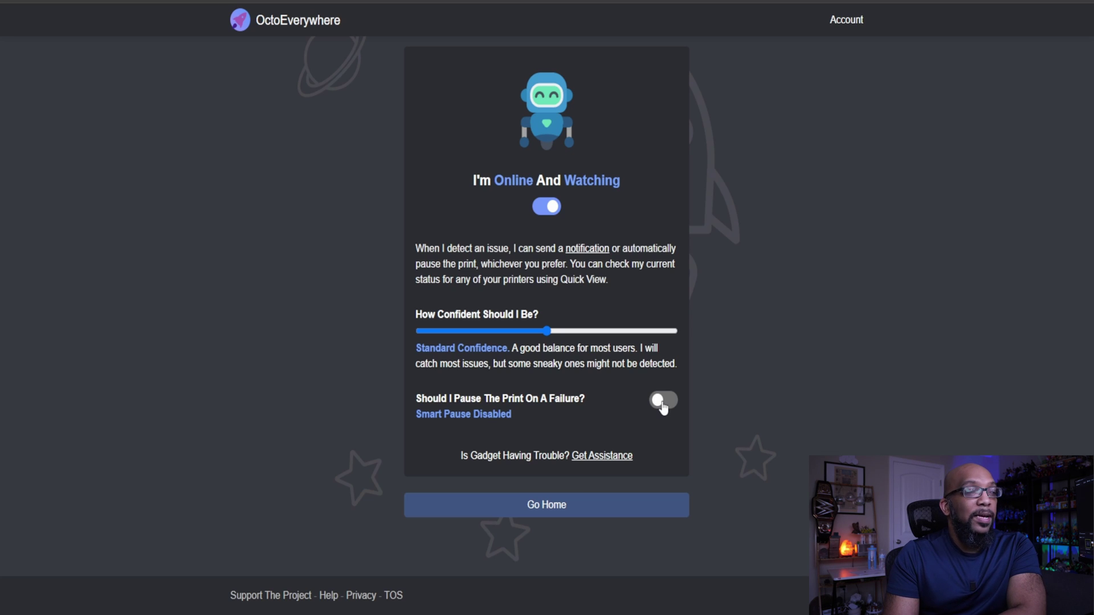
{"action": "left_click", "coordinate": [547, 504]}
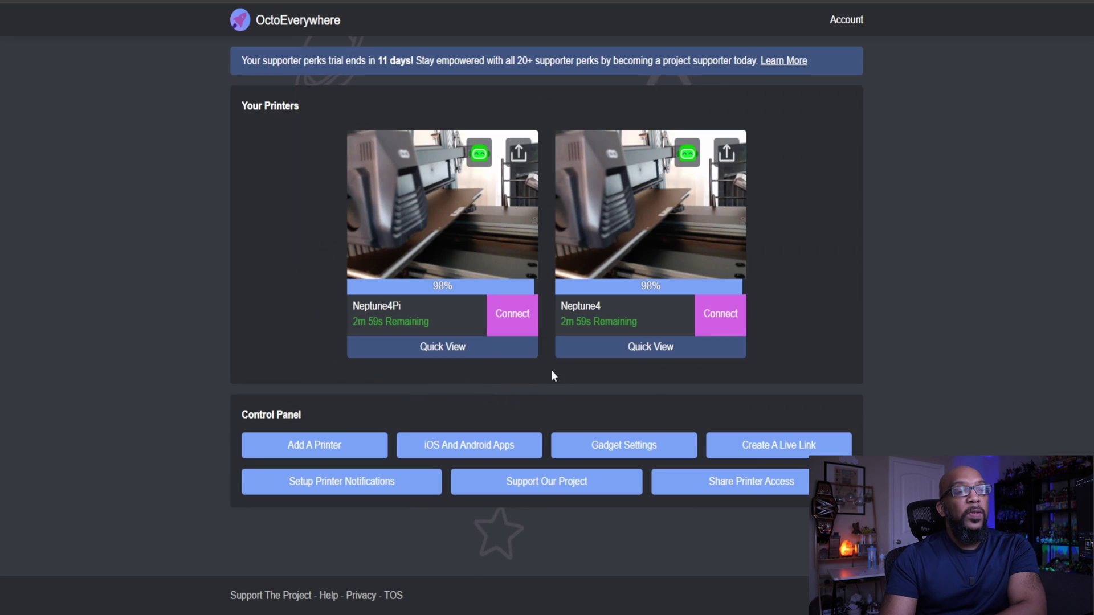
{"action": "left_click", "coordinate": [780, 448]}
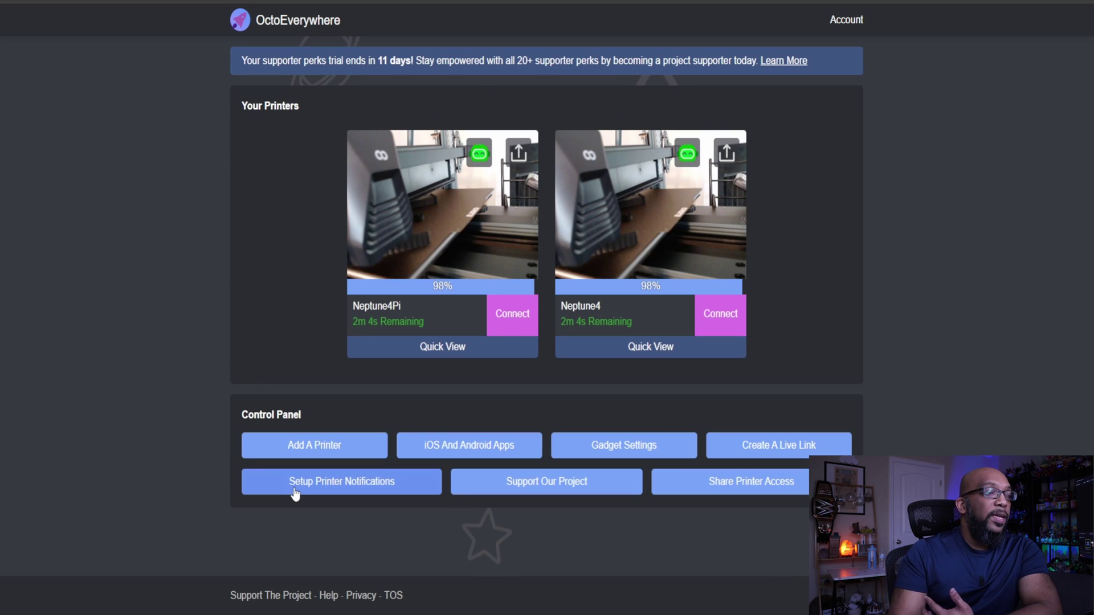
Browse the printer notification services list, then return and go to Share Printer Access
{"action": "left_click", "coordinate": [296, 485]}
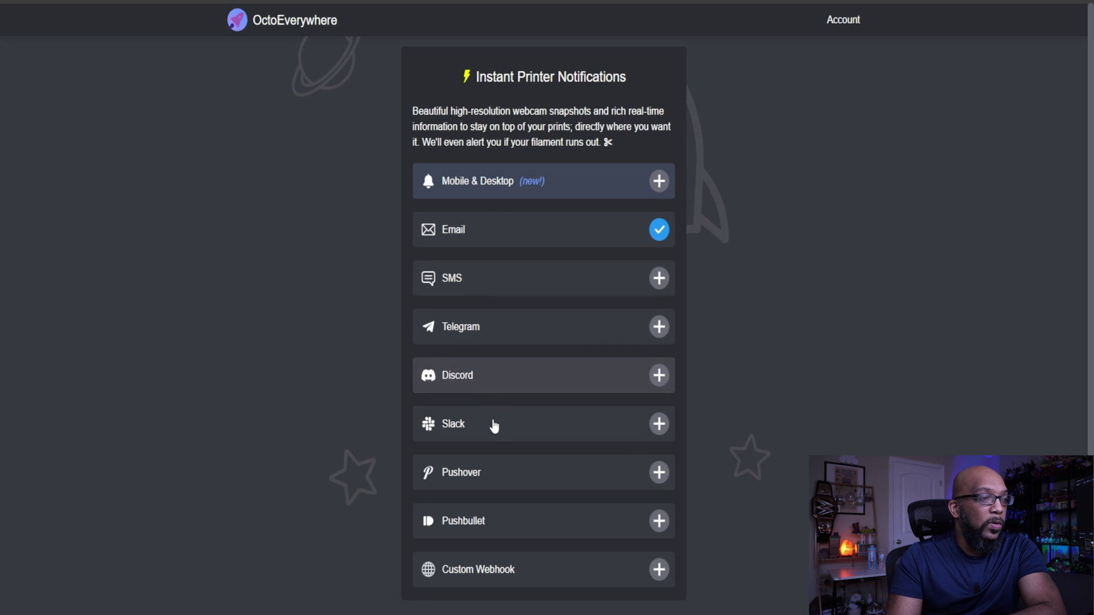
{"action": "scroll", "coordinate": [493, 496], "scroll_direction": "down", "scroll_amount": 1}
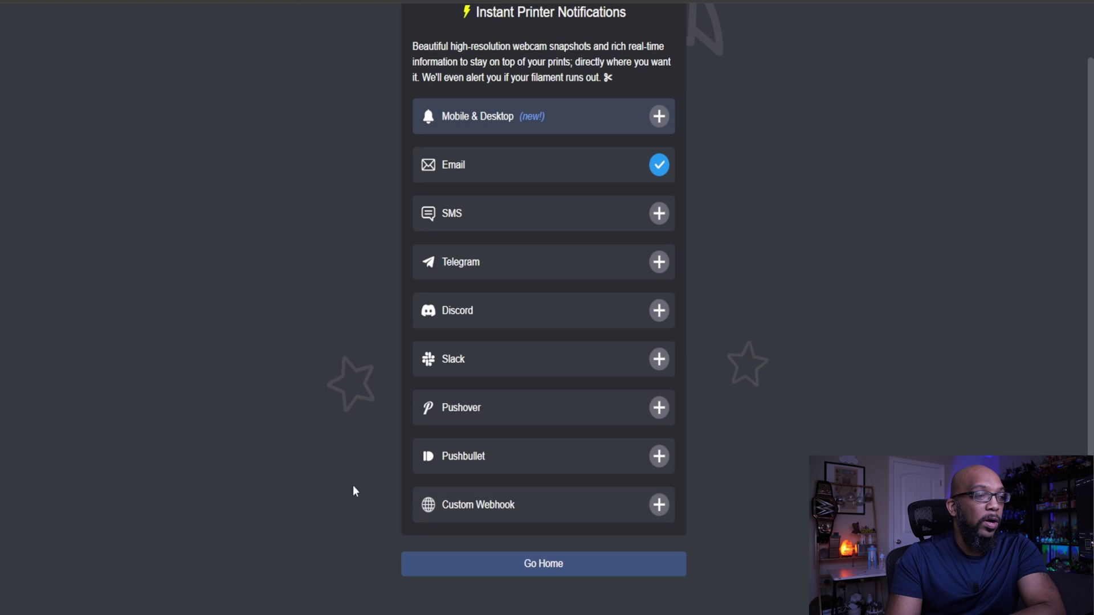
{"action": "key", "text": "alt+Left"}
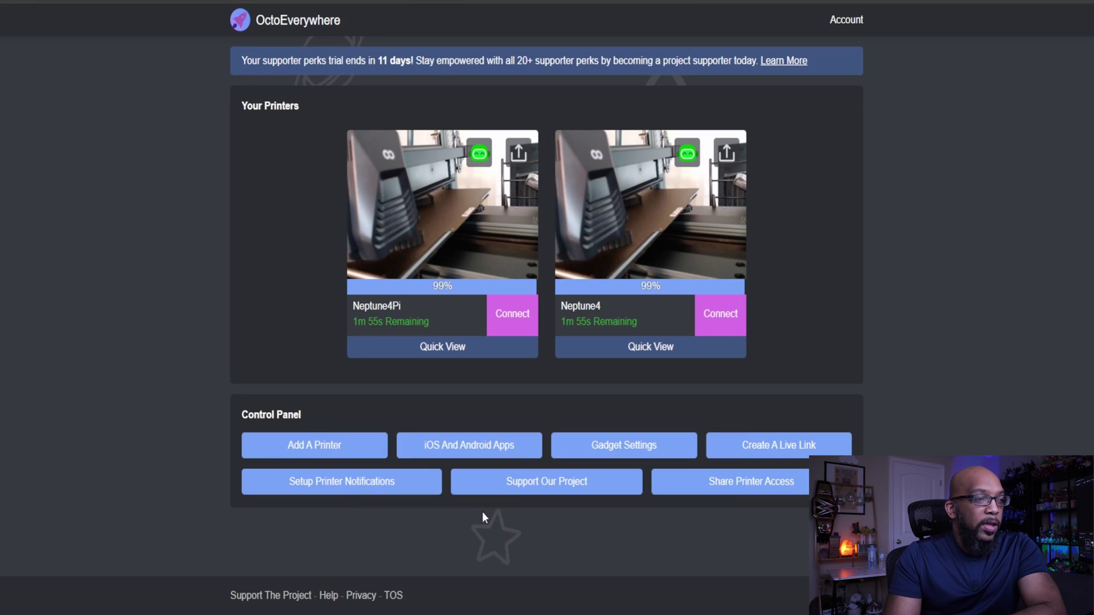
{"action": "left_click", "coordinate": [731, 485]}
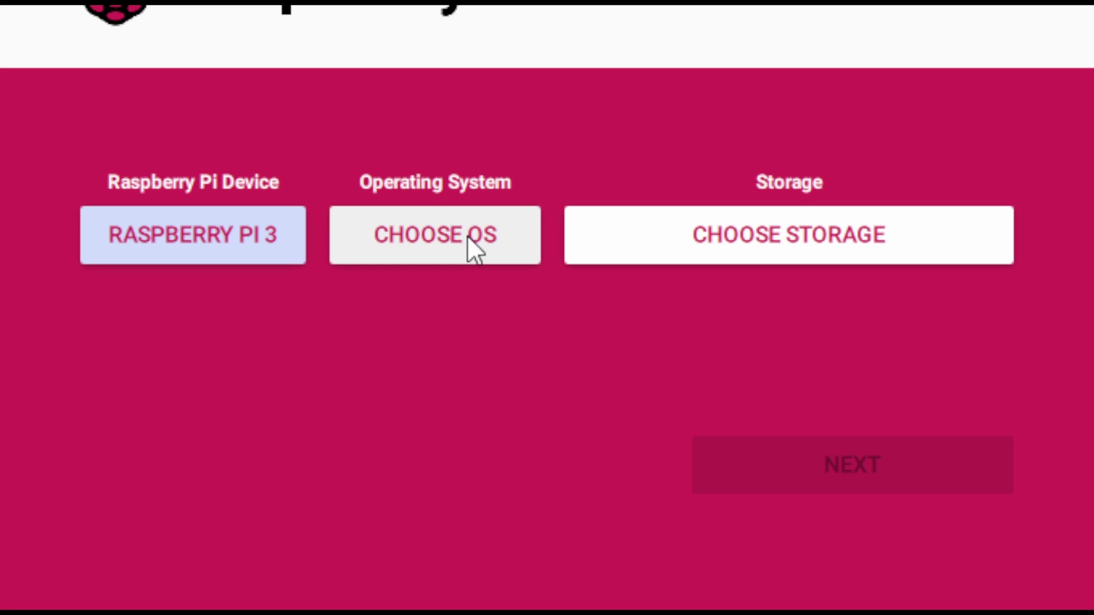
Bring up Raspberry Pi Imager's operating system list for the Raspberry Pi 3
{"action": "left_click", "coordinate": [468, 235]}
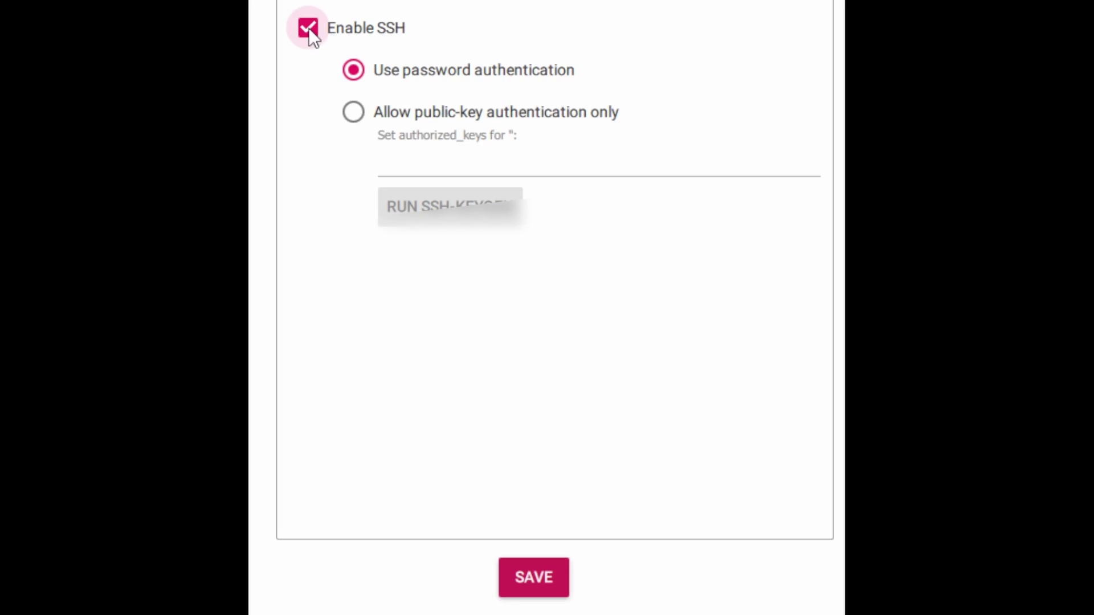
Keep SSH enabled and fill in hostname, username, password, Wi-Fi SSID and Wi-Fi password
{"action": "left_click", "coordinate": [309, 28]}
{"action": "left_click", "coordinate": [308, 28]}
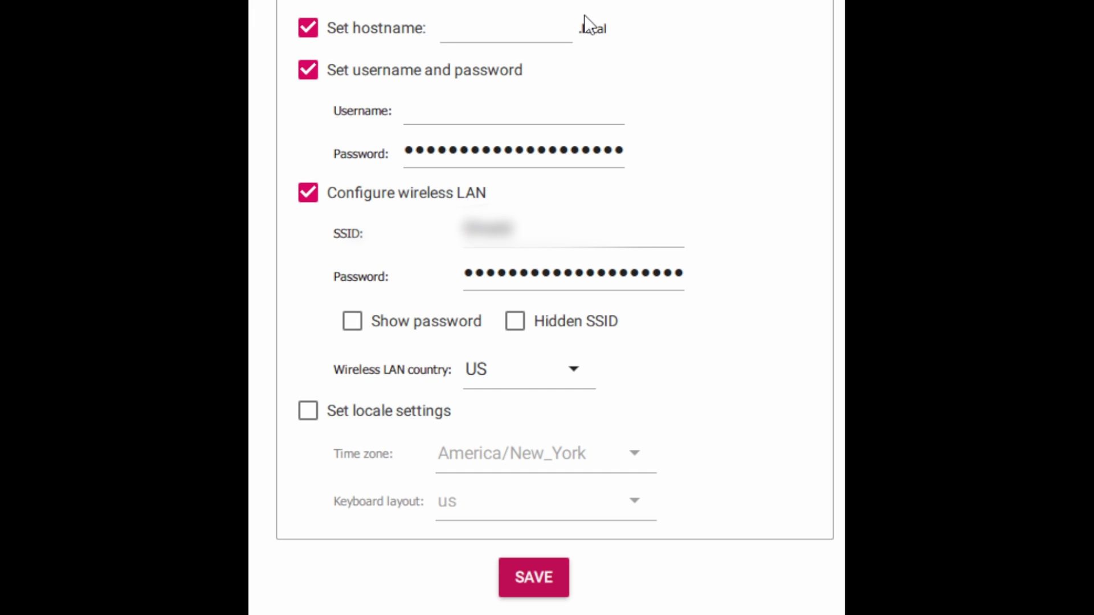
{"action": "left_click", "coordinate": [521, 28]}
{"action": "left_click", "coordinate": [478, 105]}
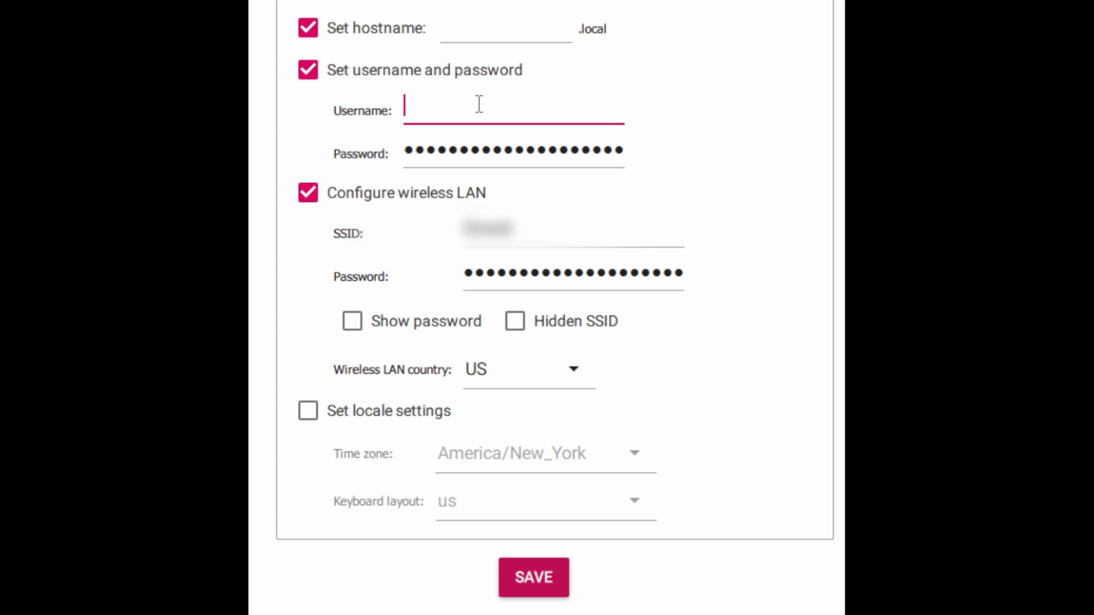
{"action": "left_click", "coordinate": [471, 154]}
{"action": "left_click", "coordinate": [512, 230]}
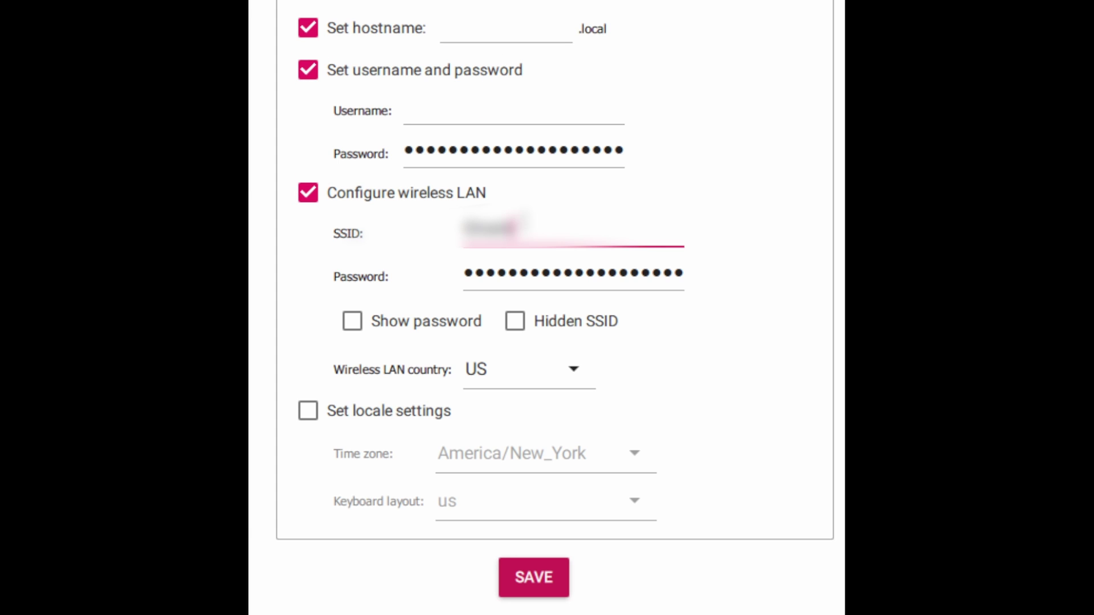
{"action": "left_click", "coordinate": [525, 283]}
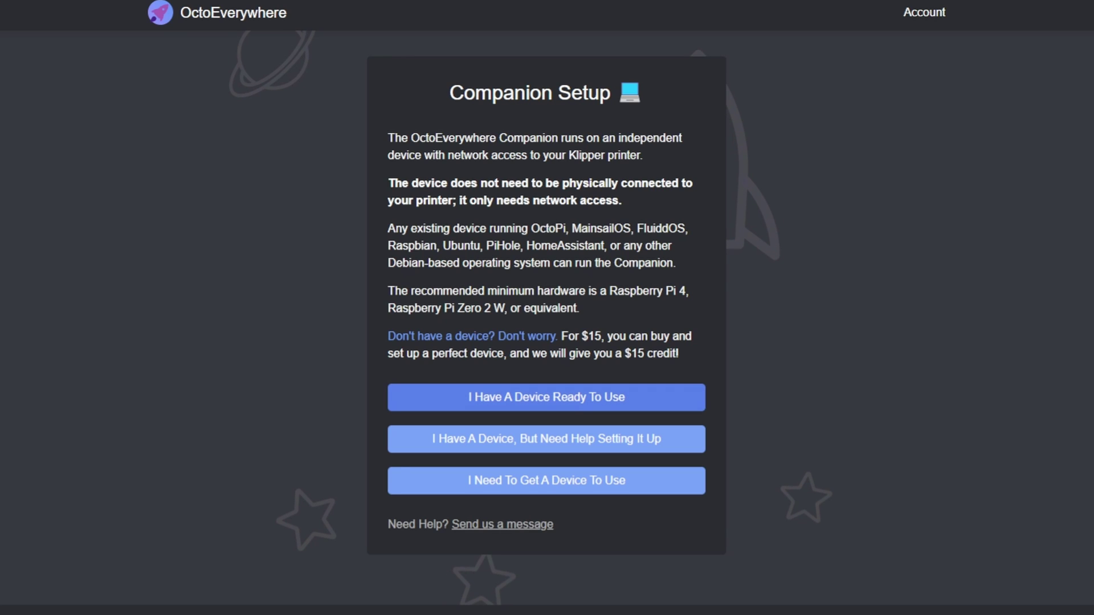
Choose the I Have A Device Ready To Use path for the Companion setup
{"action": "left_click", "coordinate": [498, 399]}
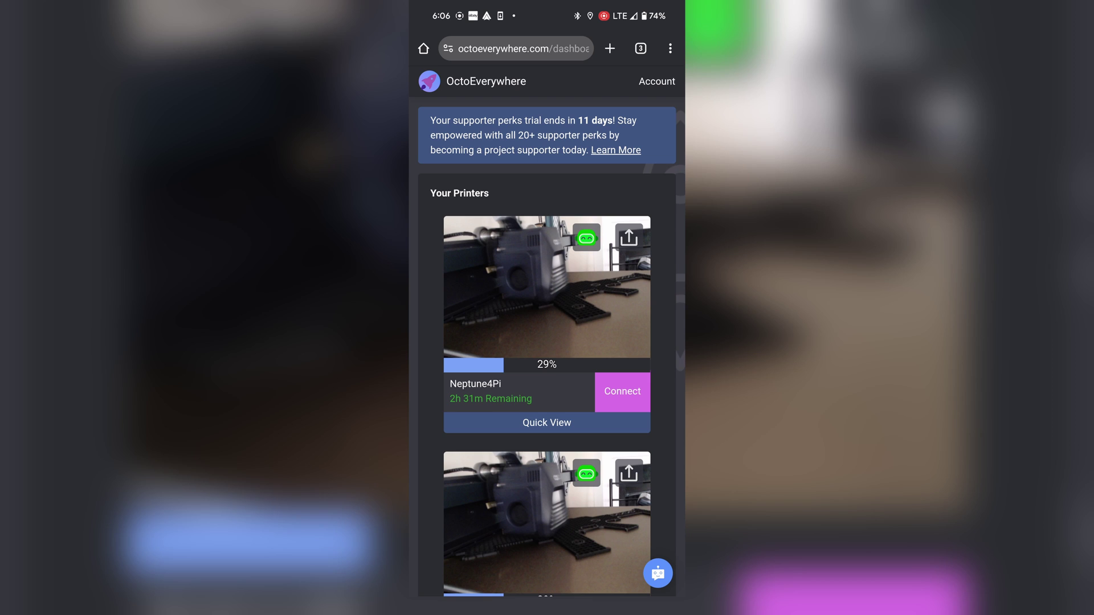
Scroll down Neptune4Pi's Fluidd dashboard showing right shot.gcode printing at 33% with live webcam
{"action": "scroll", "coordinate": [547, 342], "scroll_direction": "down", "scroll_amount": 2}
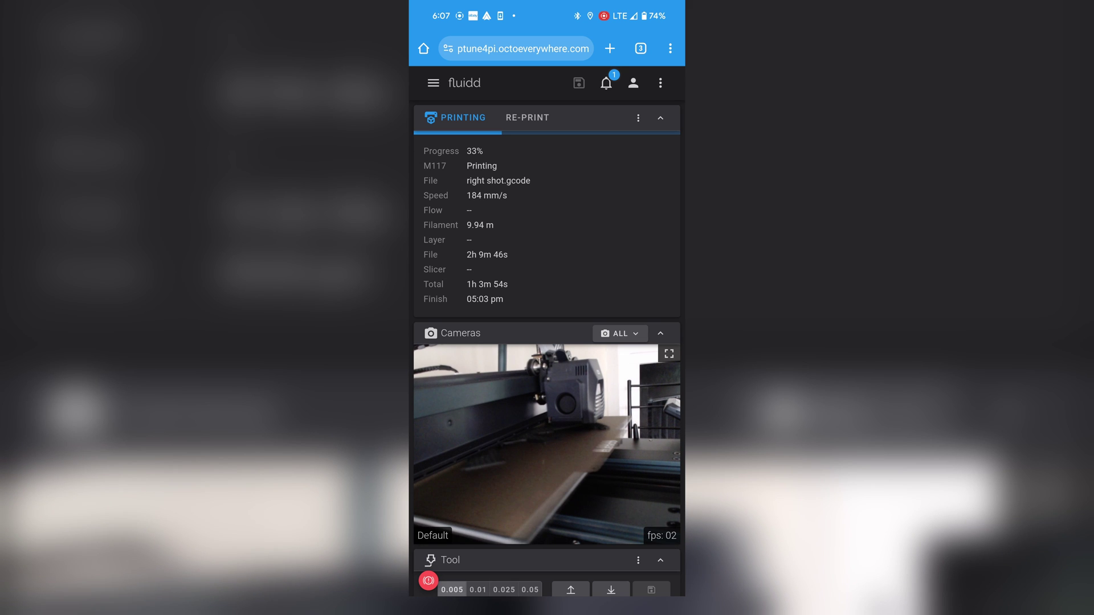
{"action": "scroll", "coordinate": [547, 319], "scroll_direction": "down", "scroll_amount": 1}
{"action": "scroll", "coordinate": [548, 319], "scroll_direction": "down", "scroll_amount": 3}
{"action": "scroll", "coordinate": [547, 319], "scroll_direction": "up", "scroll_amount": 2}
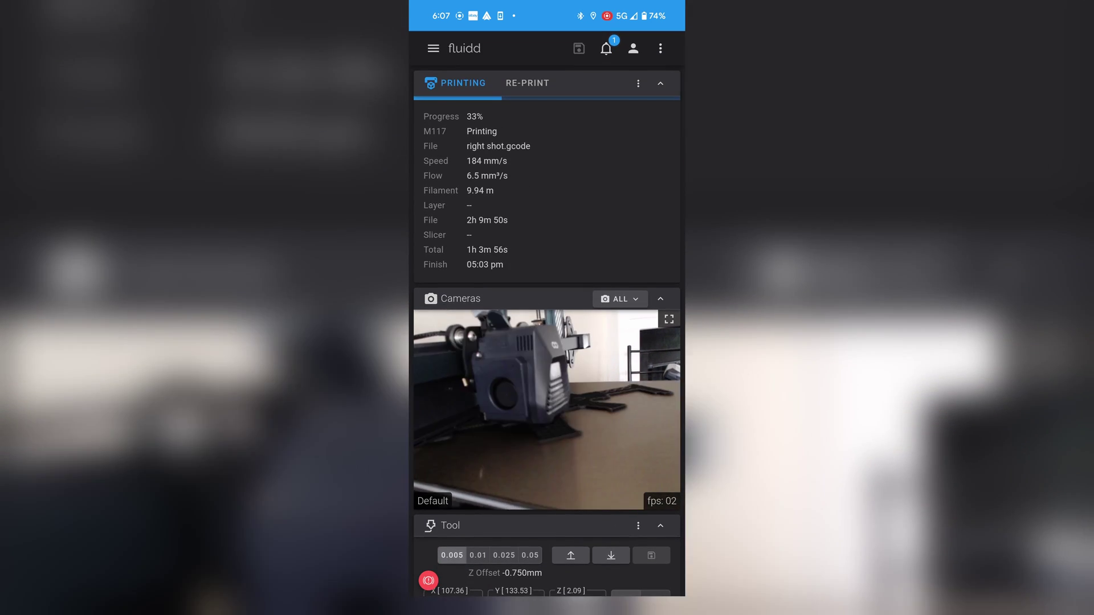
{"action": "left_click", "coordinate": [433, 48]}
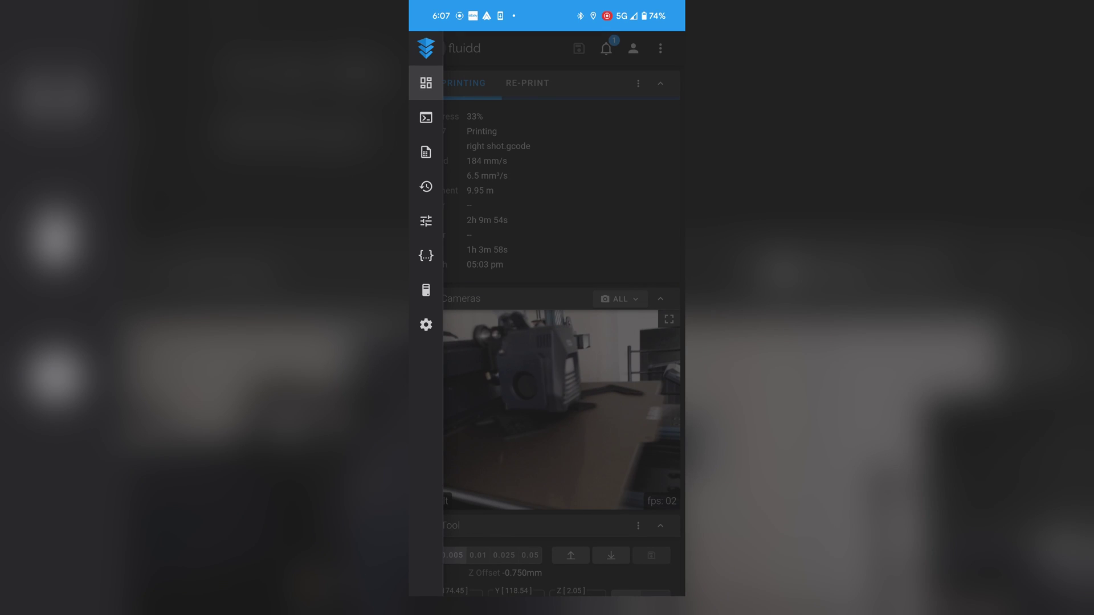
{"action": "left_click", "coordinate": [426, 221]}
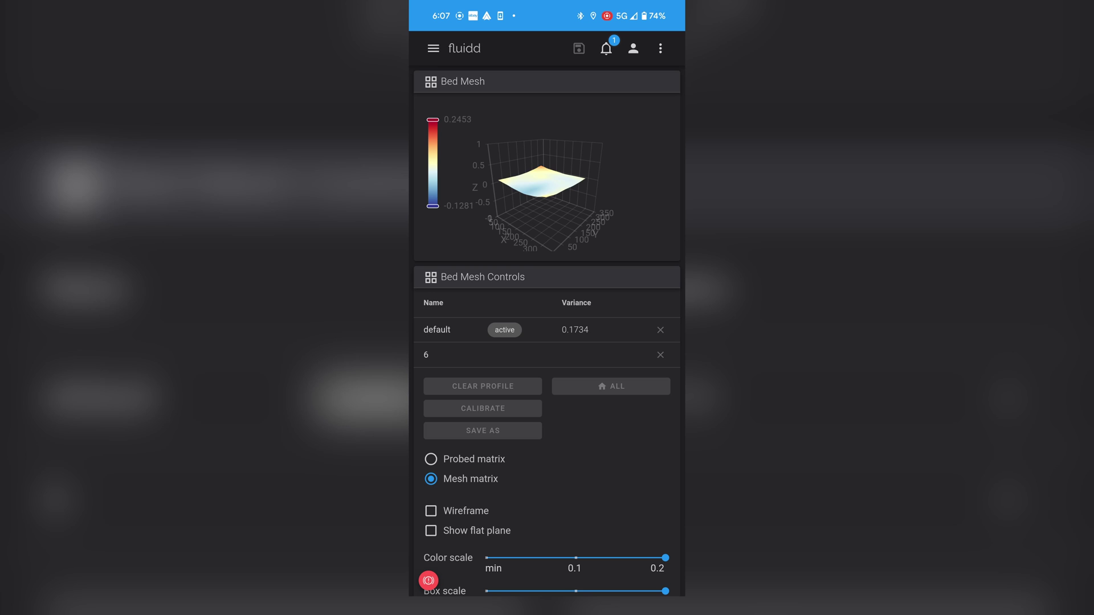
{"action": "left_click", "coordinate": [434, 48]}
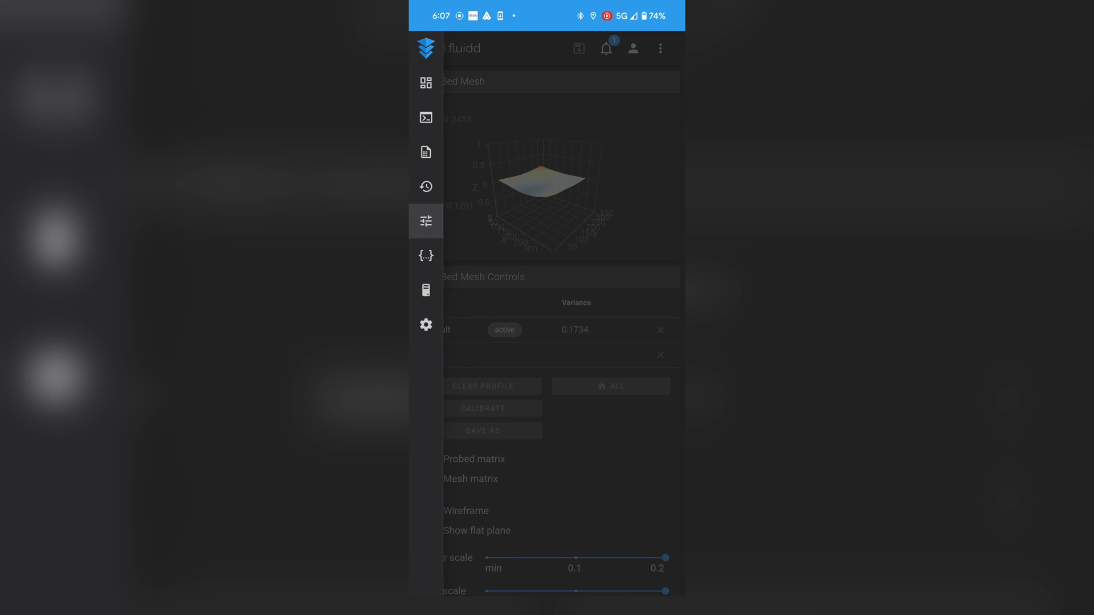
{"action": "left_click", "coordinate": [426, 187]}
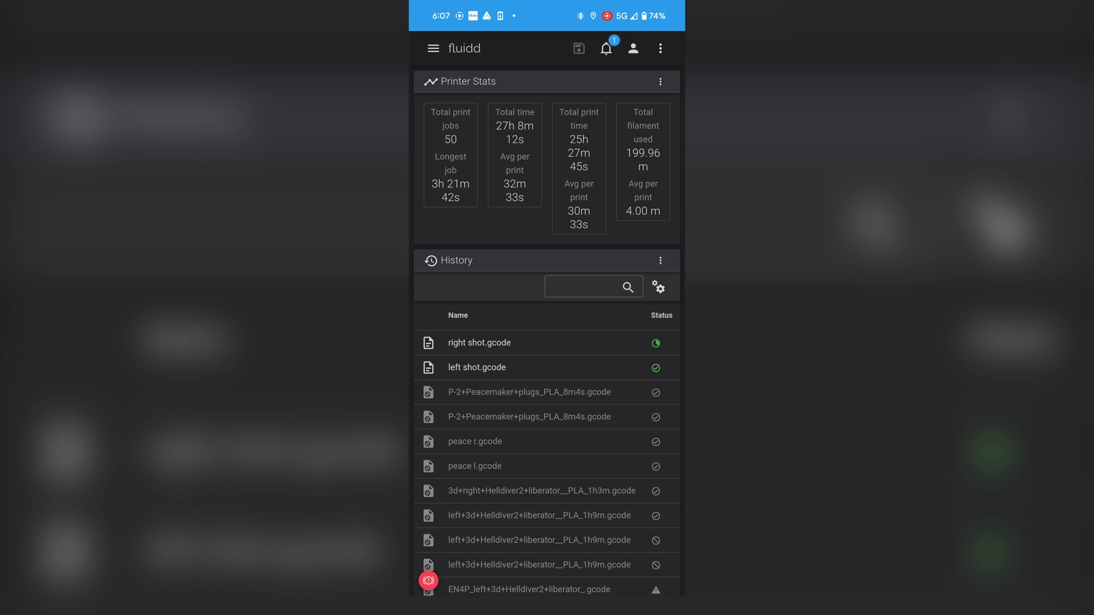
{"action": "left_click", "coordinate": [434, 48]}
{"action": "left_click", "coordinate": [426, 117]}
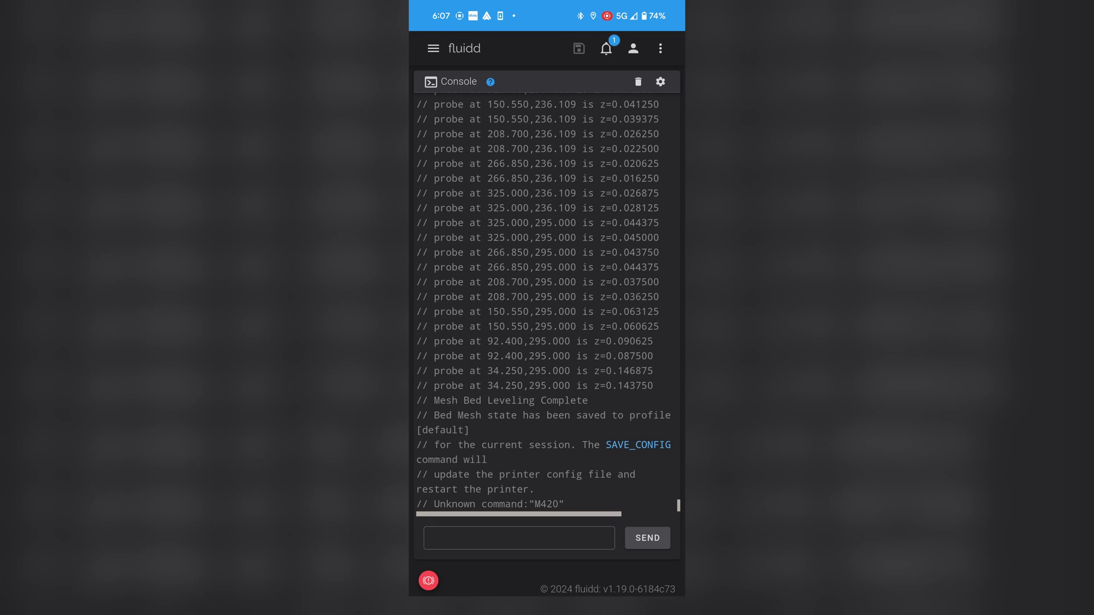
{"action": "left_click", "coordinate": [433, 48]}
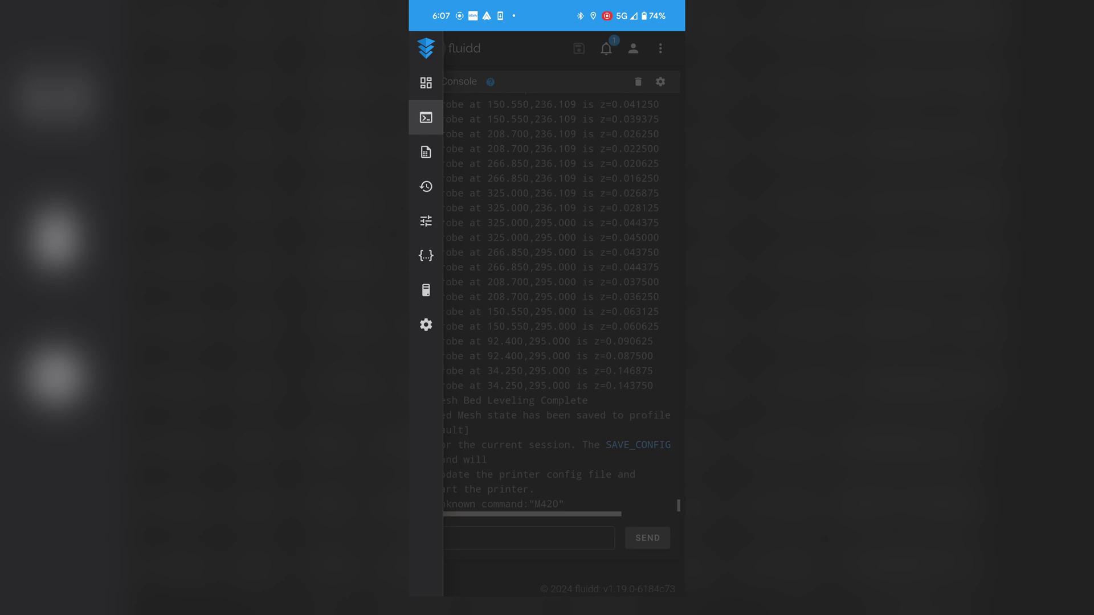
{"action": "left_click", "coordinate": [426, 152]}
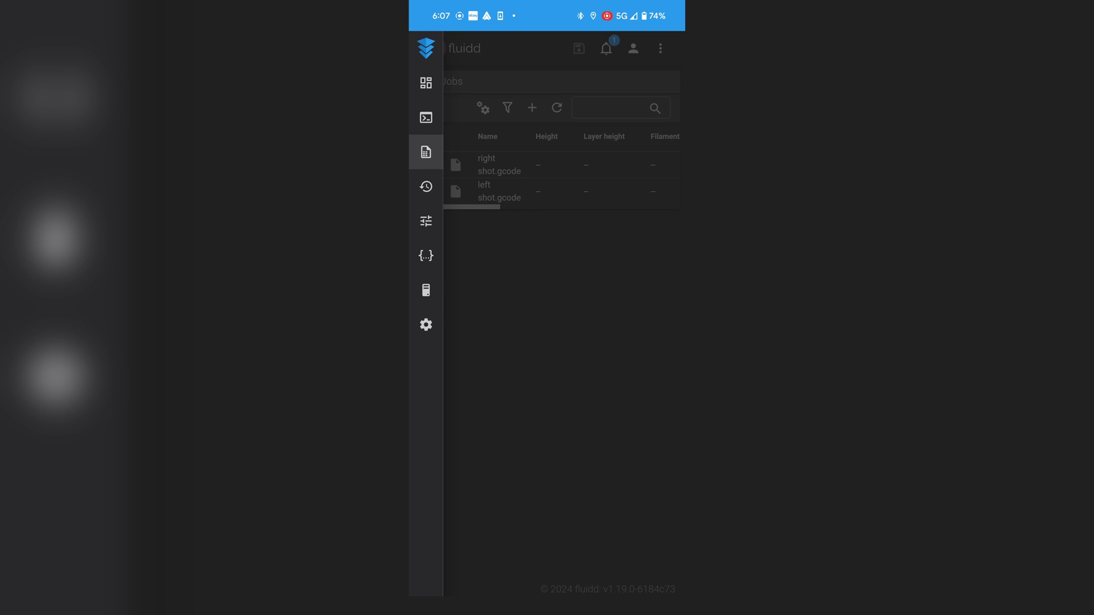
{"action": "left_click", "coordinate": [425, 83]}
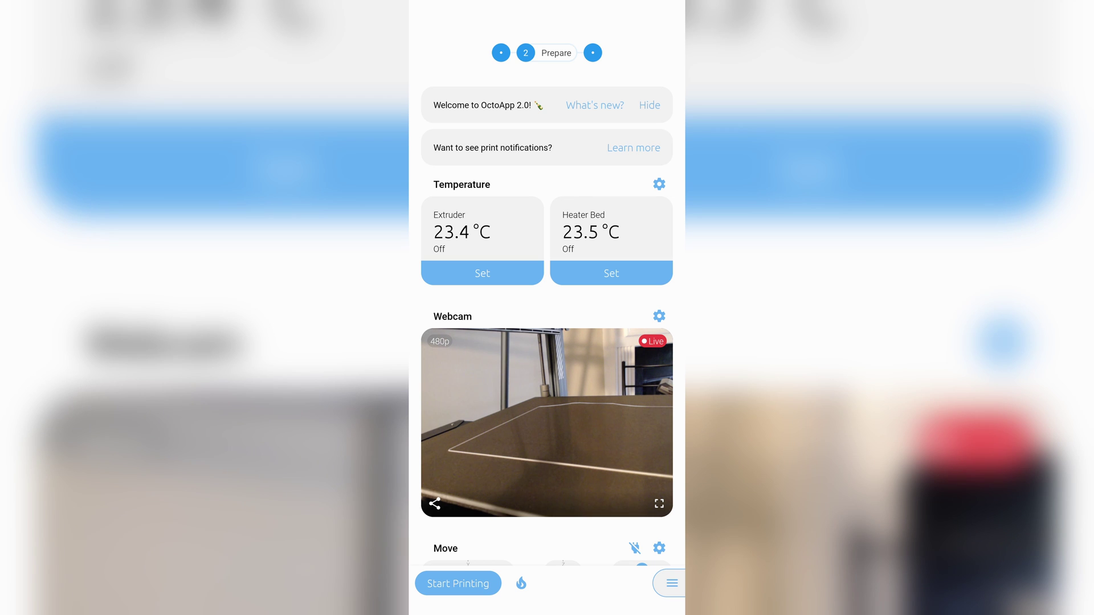
Scroll the Prepare screen past Webcam and Move to Extrude, Quick print and Send Gcode macros
{"action": "scroll", "coordinate": [548, 308], "scroll_direction": "down", "scroll_amount": 2}
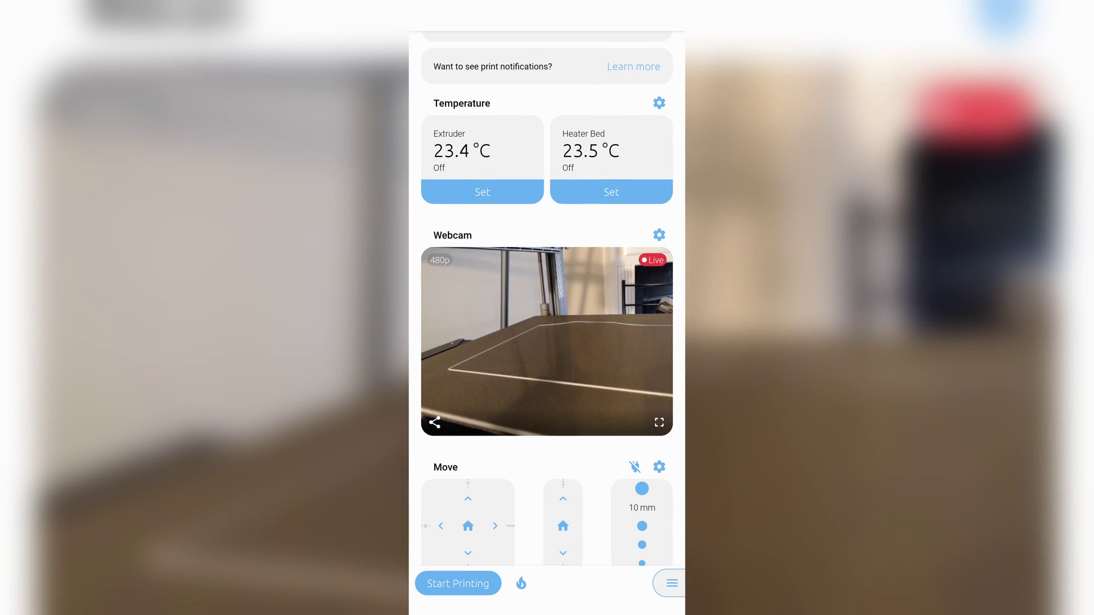
{"action": "scroll", "coordinate": [547, 307], "scroll_direction": "down", "scroll_amount": 2}
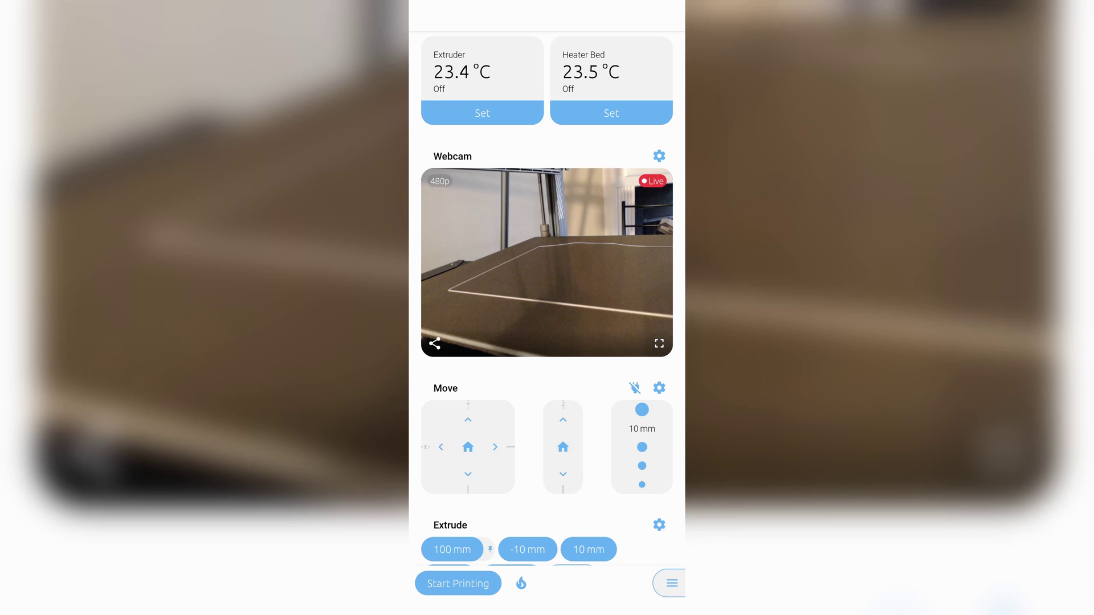
{"action": "scroll", "coordinate": [548, 308], "scroll_direction": "up", "scroll_amount": 2}
{"action": "scroll", "coordinate": [547, 308], "scroll_direction": "down", "scroll_amount": 2}
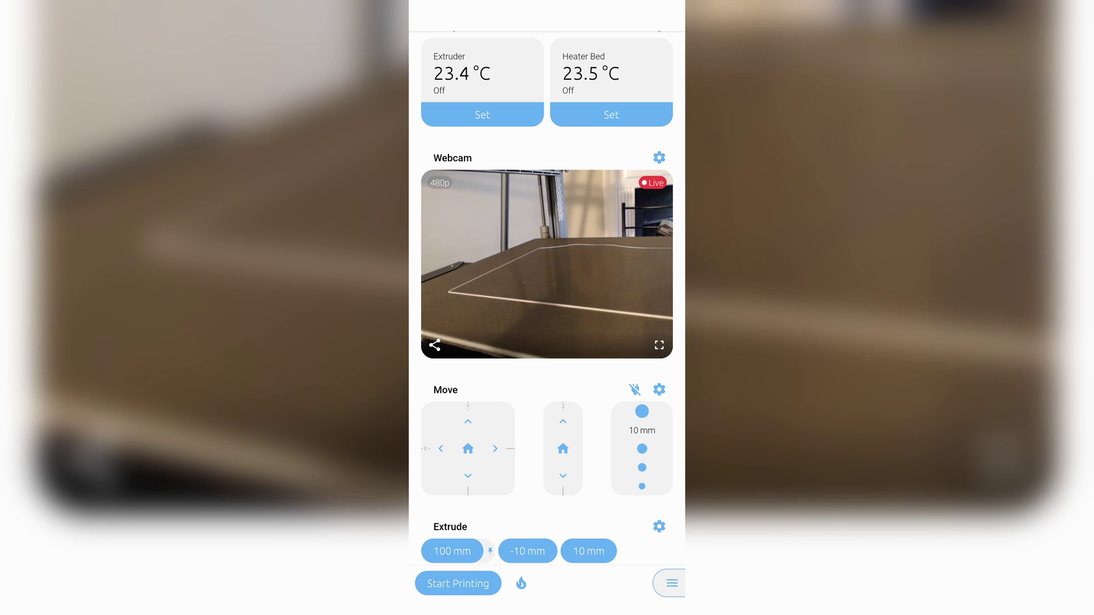
{"action": "scroll", "coordinate": [547, 308], "scroll_direction": "down", "scroll_amount": 3}
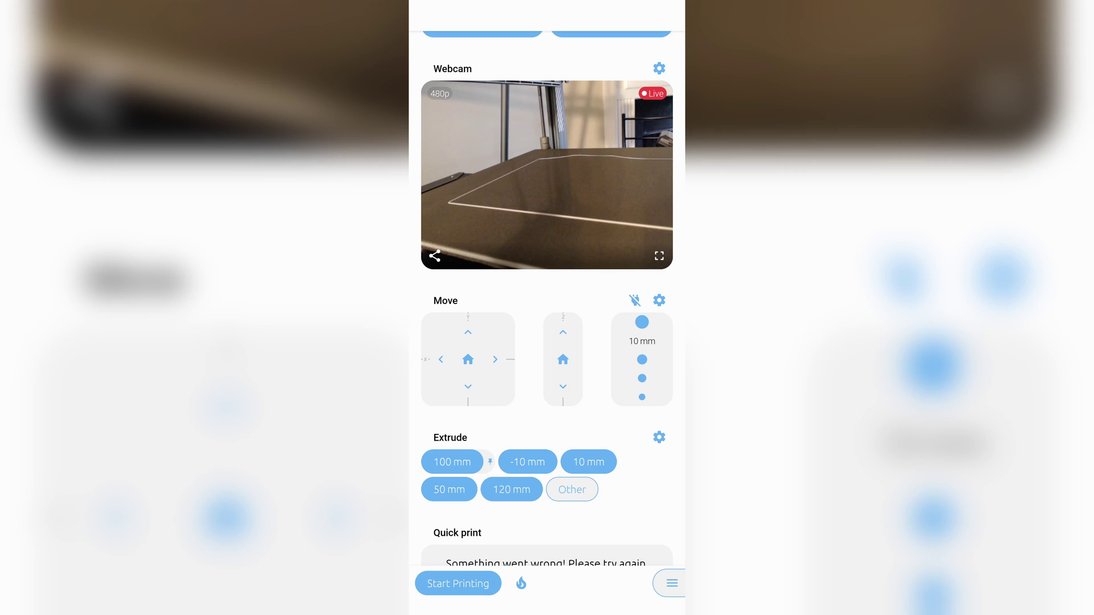
{"action": "scroll", "coordinate": [547, 308], "scroll_direction": "down", "scroll_amount": 1}
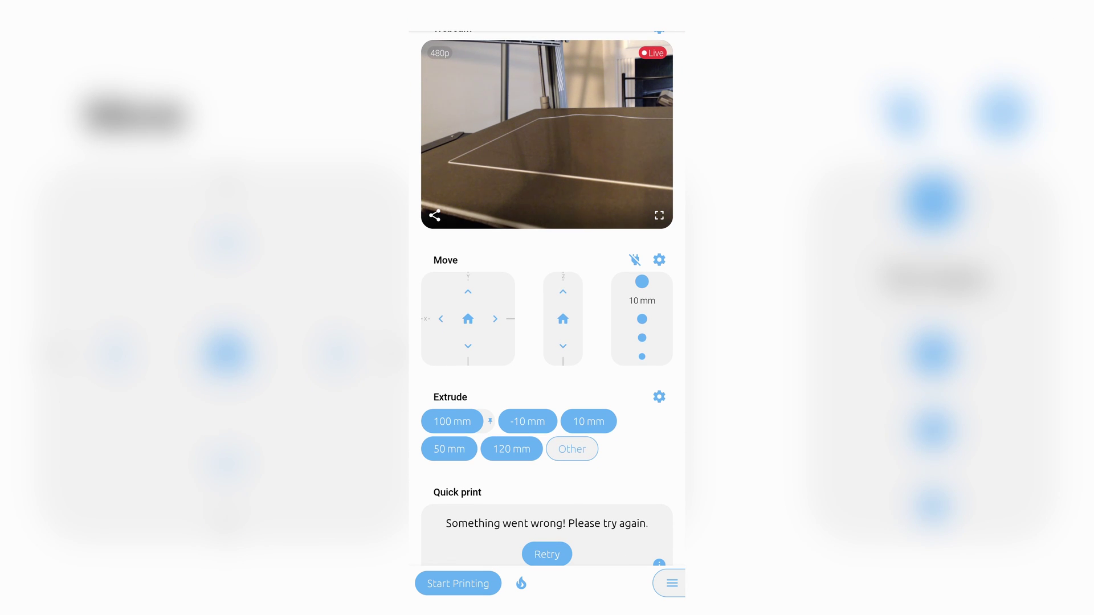
{"action": "scroll", "coordinate": [548, 309], "scroll_direction": "down", "scroll_amount": 1}
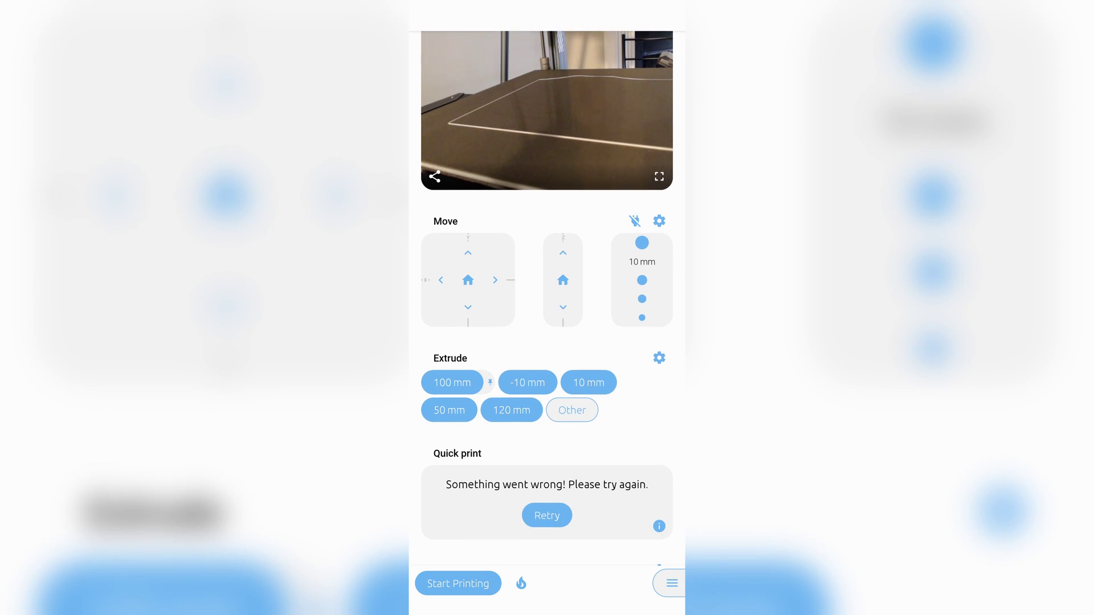
{"action": "scroll", "coordinate": [548, 308], "scroll_direction": "down", "scroll_amount": 2}
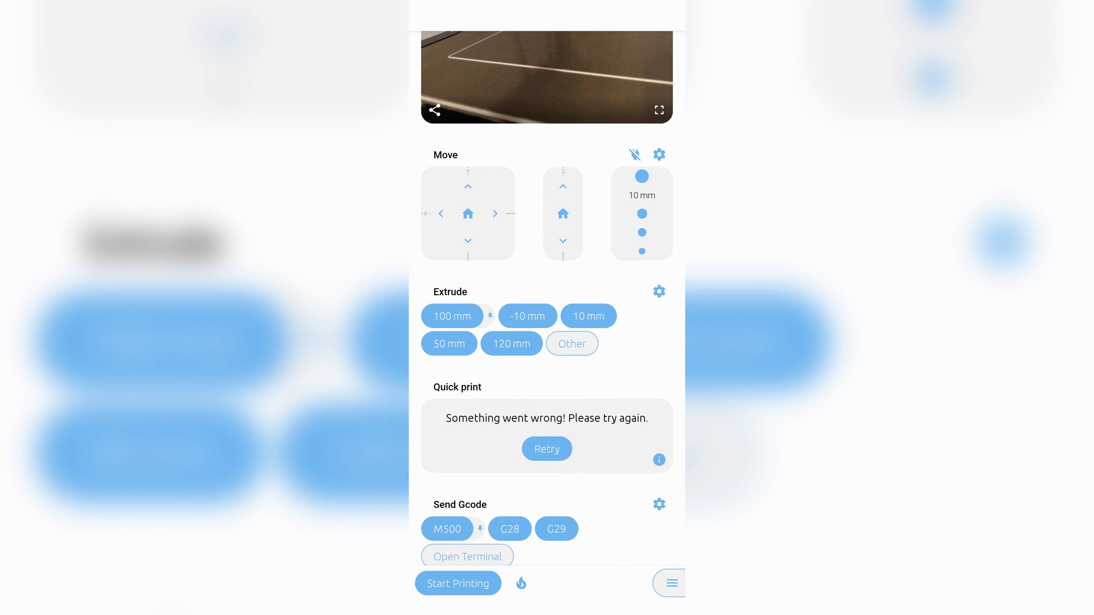
{"action": "scroll", "coordinate": [548, 308], "scroll_direction": "down", "scroll_amount": 1}
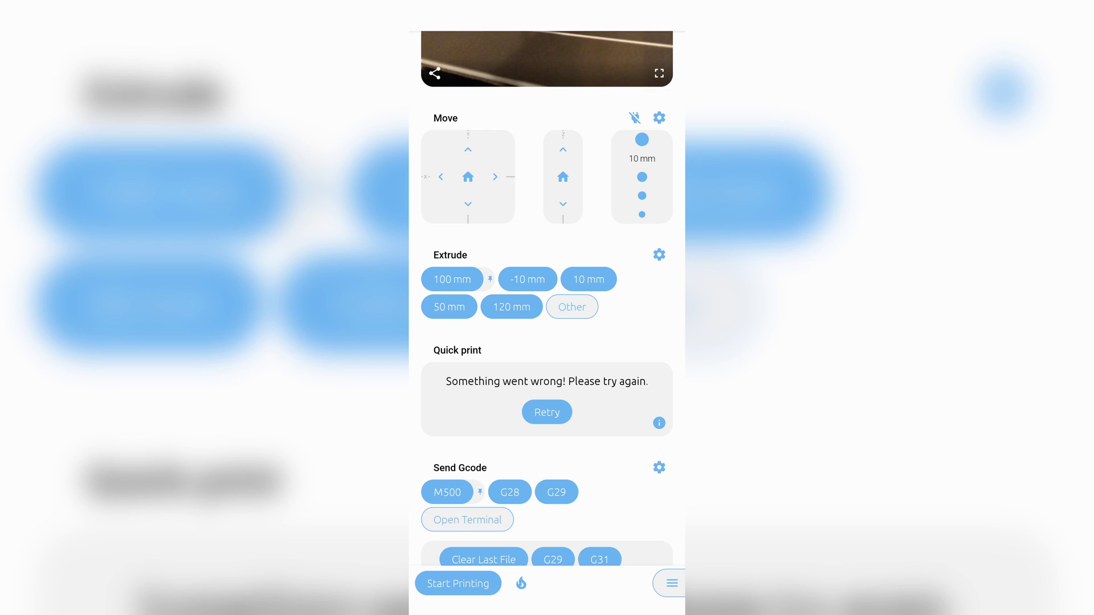
{"action": "scroll", "coordinate": [547, 309], "scroll_direction": "down", "scroll_amount": 2}
Scroll further down the Prepare screen to the Bed topography map and Quick access
{"action": "scroll", "coordinate": [547, 308], "scroll_direction": "down", "scroll_amount": 2}
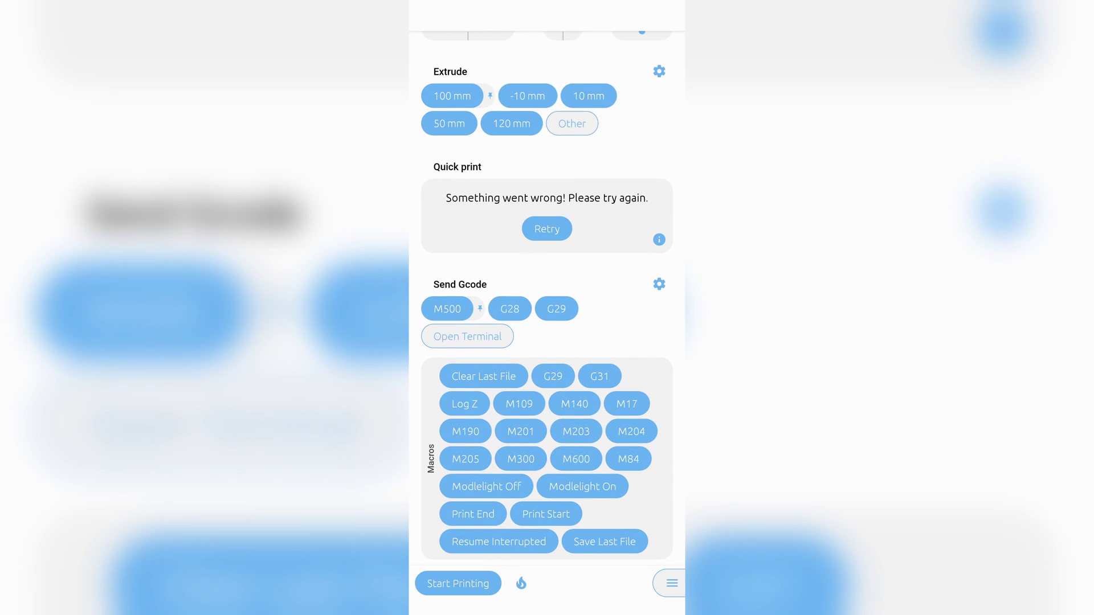
{"action": "scroll", "coordinate": [547, 309], "scroll_direction": "down", "scroll_amount": 5}
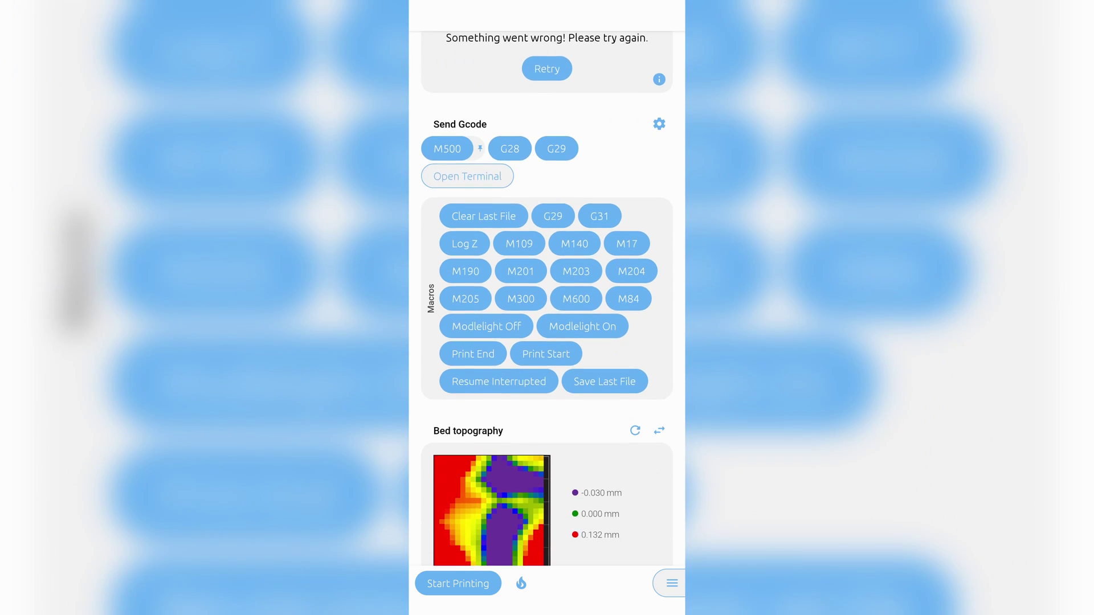
{"action": "scroll", "coordinate": [547, 307], "scroll_direction": "down", "scroll_amount": 4}
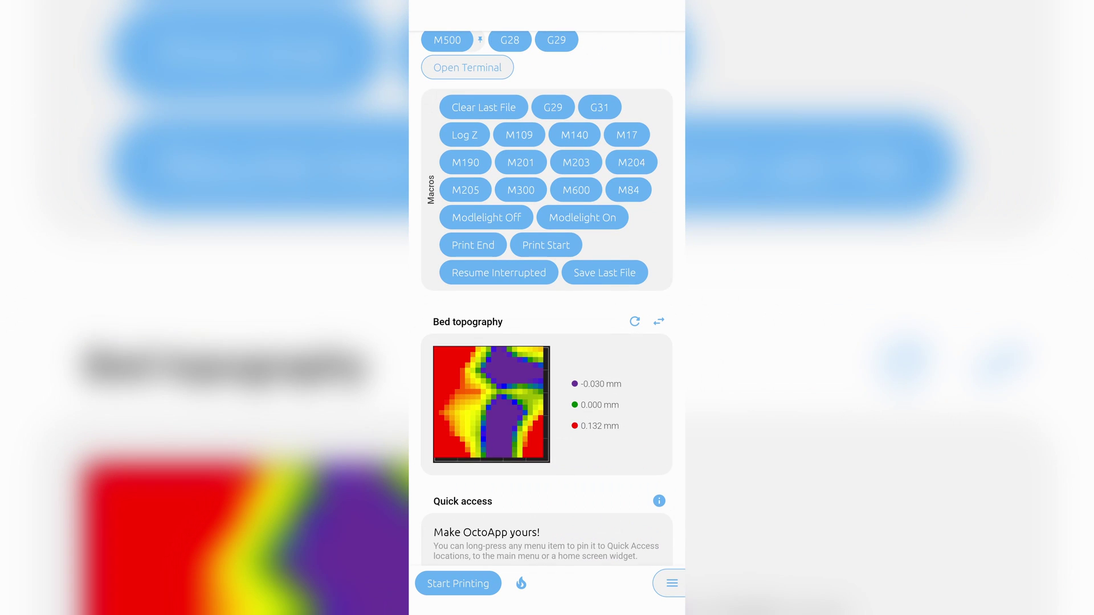
Scroll the Prepare screen back to the top, then down again to Webcam, Move and Extrude
{"action": "scroll", "coordinate": [547, 308], "scroll_direction": "down", "scroll_amount": 2}
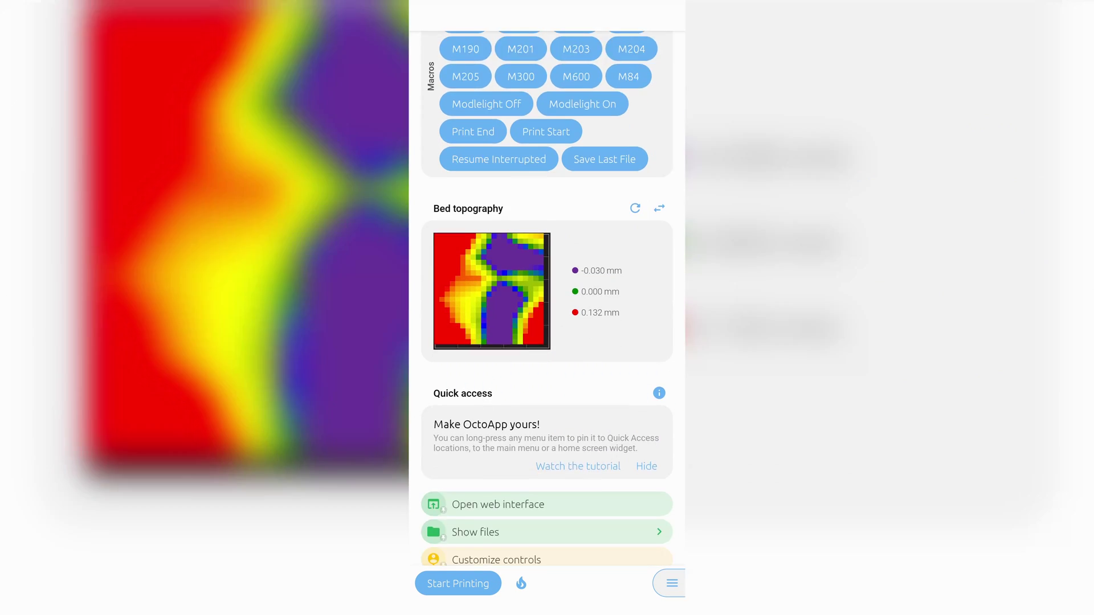
{"action": "scroll", "coordinate": [548, 308], "scroll_direction": "up", "scroll_amount": 10}
{"action": "scroll", "coordinate": [547, 308], "scroll_direction": "down", "scroll_amount": 3}
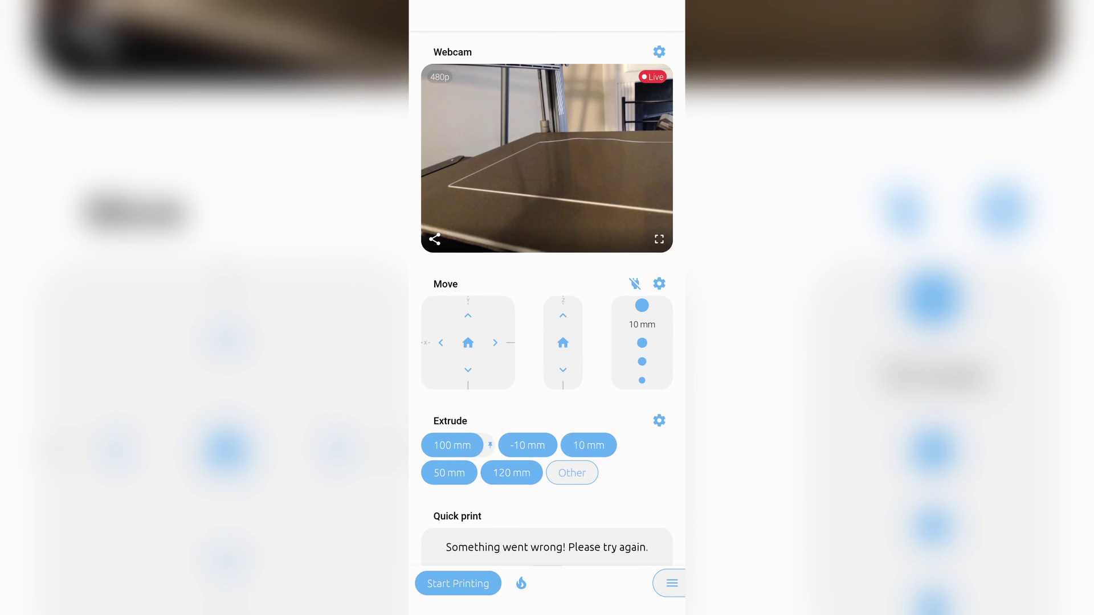
{"action": "scroll", "coordinate": [547, 308], "scroll_direction": "down", "scroll_amount": 1}
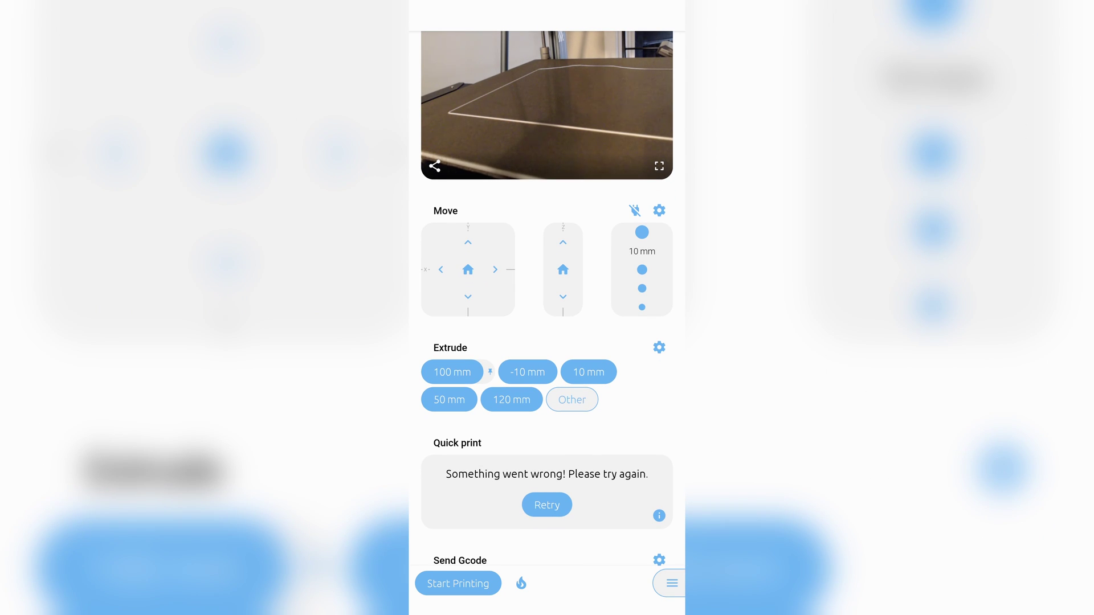
{"action": "scroll", "coordinate": [548, 308], "scroll_direction": "down", "scroll_amount": 2}
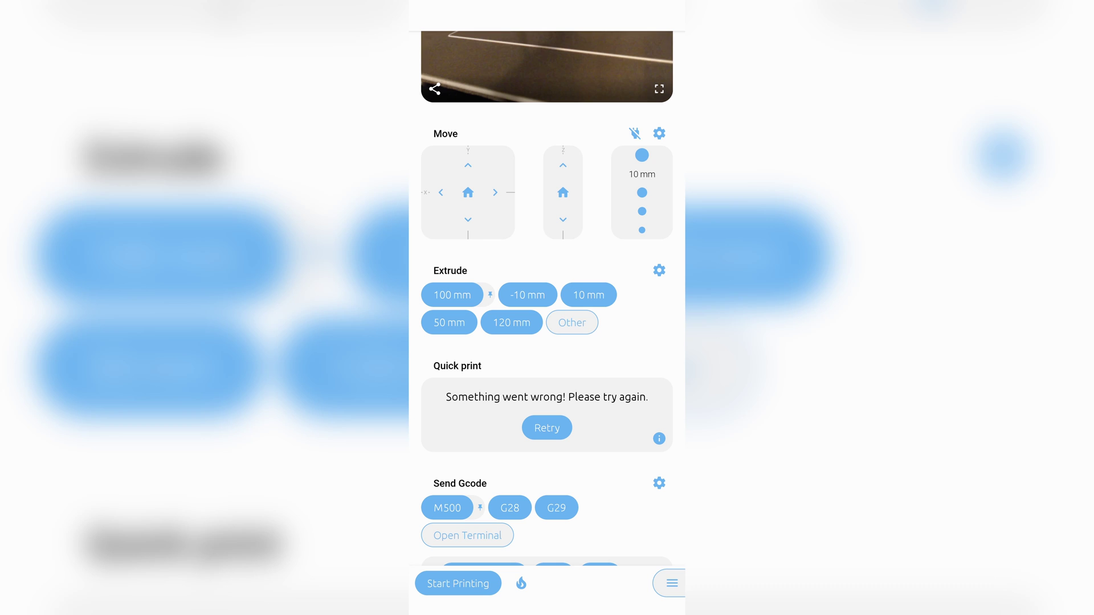
{"action": "scroll", "coordinate": [548, 307], "scroll_direction": "up", "scroll_amount": 5}
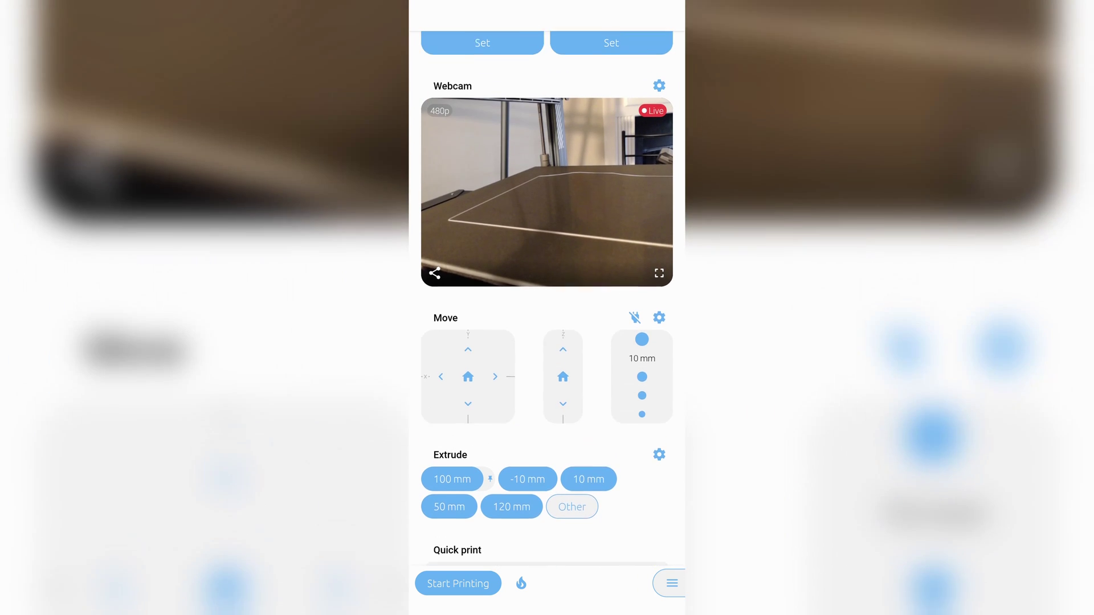
{"action": "scroll", "coordinate": [547, 308], "scroll_direction": "up", "scroll_amount": 2}
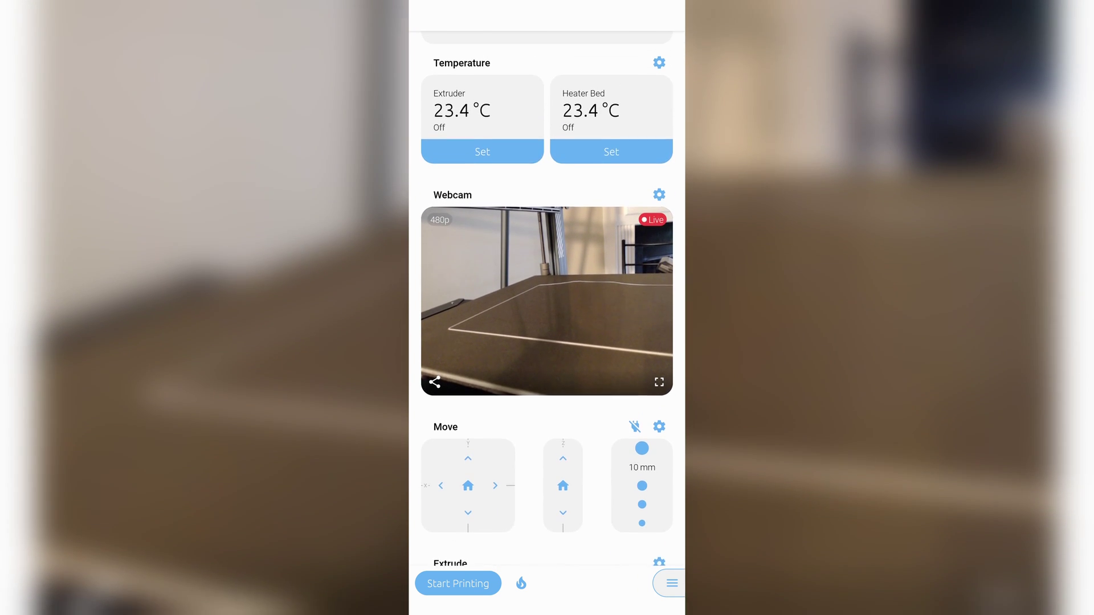
{"action": "scroll", "coordinate": [548, 308], "scroll_direction": "up", "scroll_amount": 3}
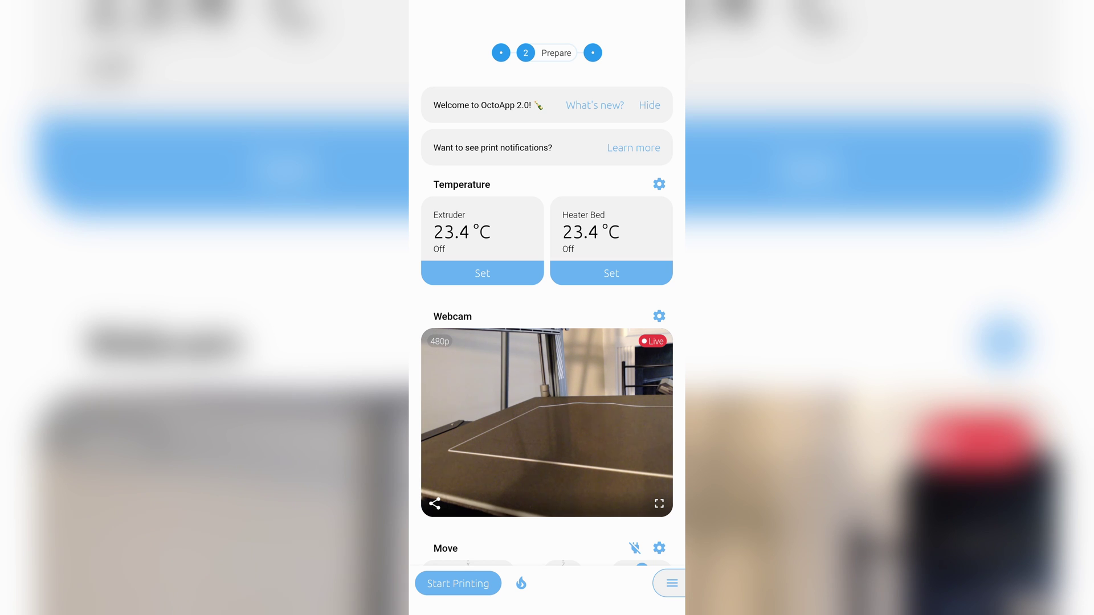
{"action": "scroll", "coordinate": [547, 343], "scroll_direction": "down", "scroll_amount": 2}
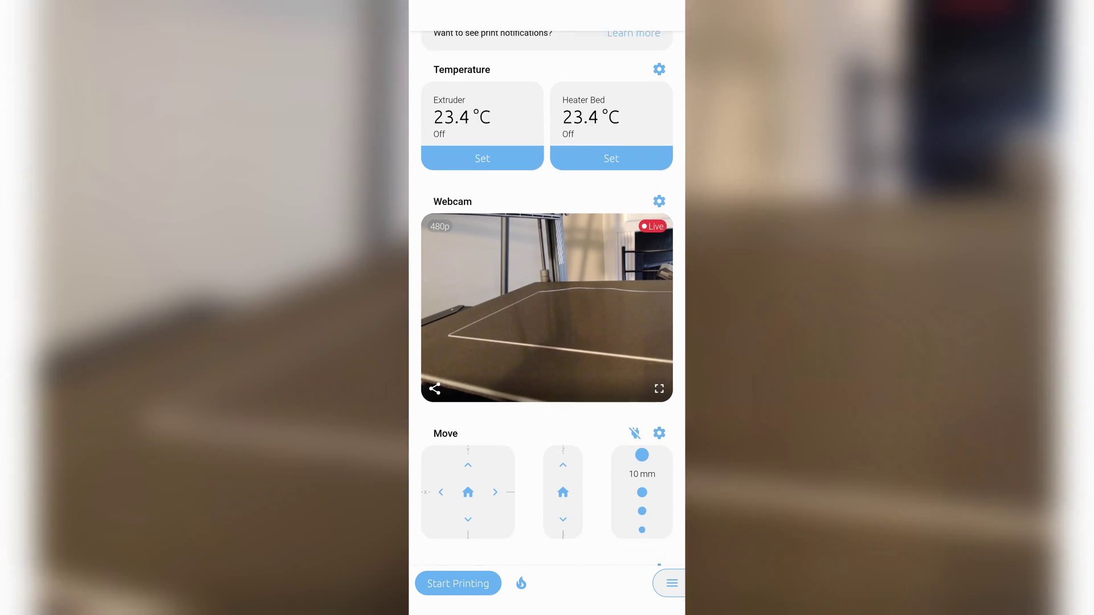
{"action": "scroll", "coordinate": [547, 342], "scroll_direction": "down", "scroll_amount": 3}
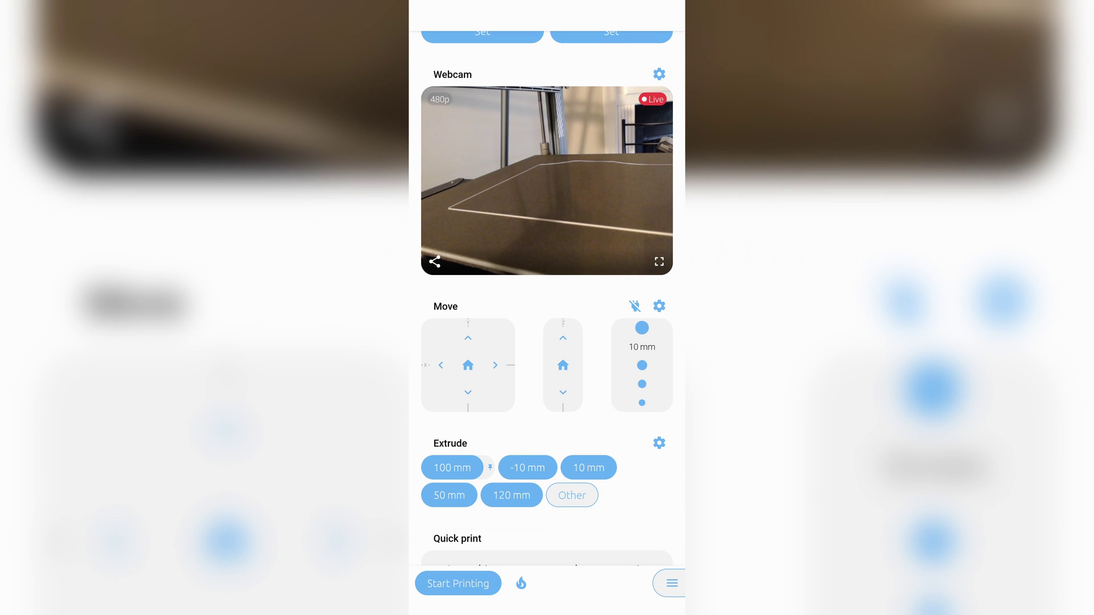
{"action": "scroll", "coordinate": [547, 342], "scroll_direction": "down", "scroll_amount": 1}
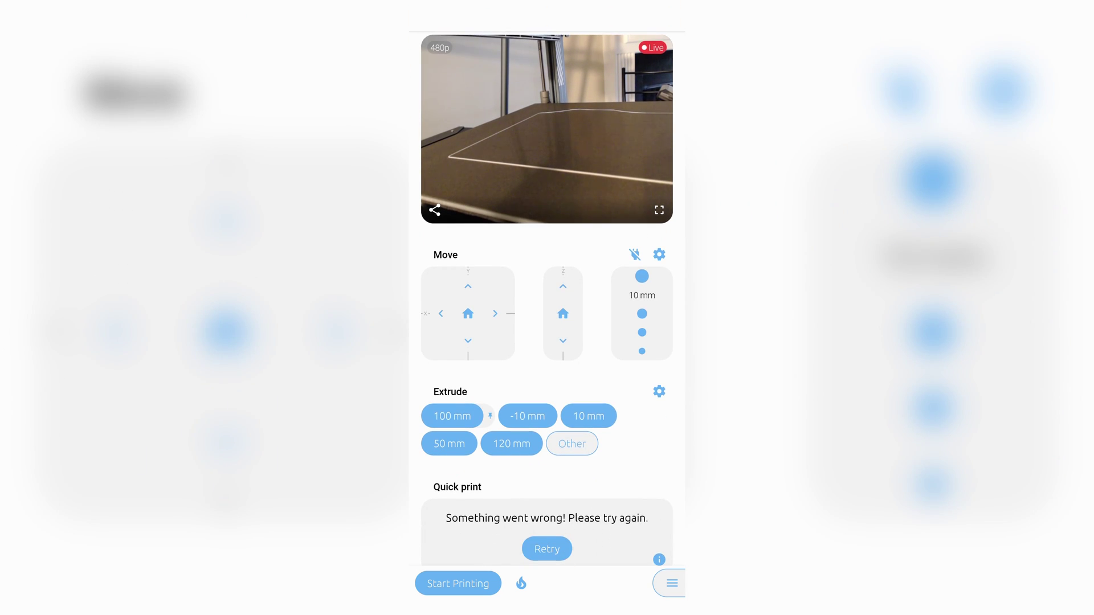